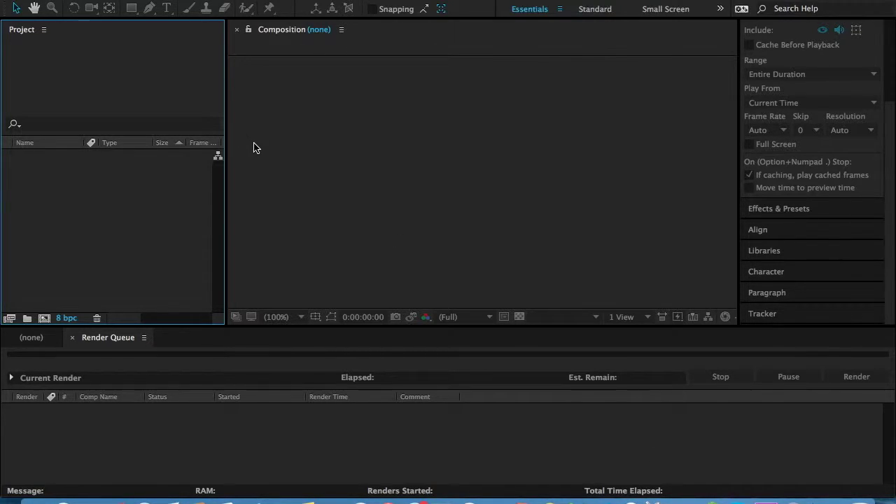
Step: Import the video file Clip.m4v from the Desktop as footage
{"action": "left_click", "coordinate": [161, 0]}
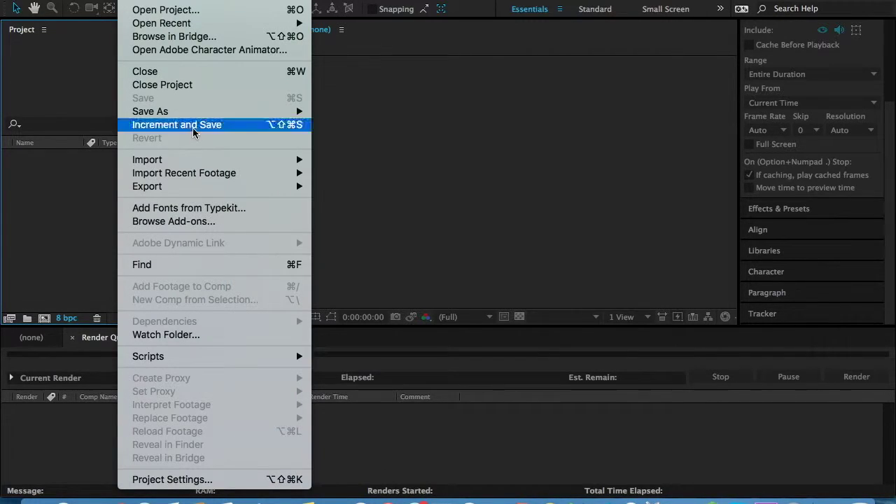
{"action": "mouse_move", "coordinate": [198, 159]}
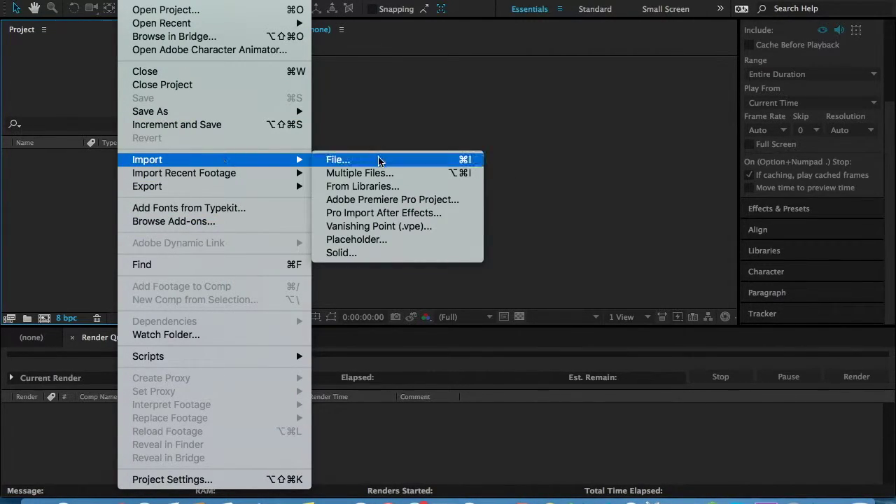
{"action": "left_click", "coordinate": [379, 159]}
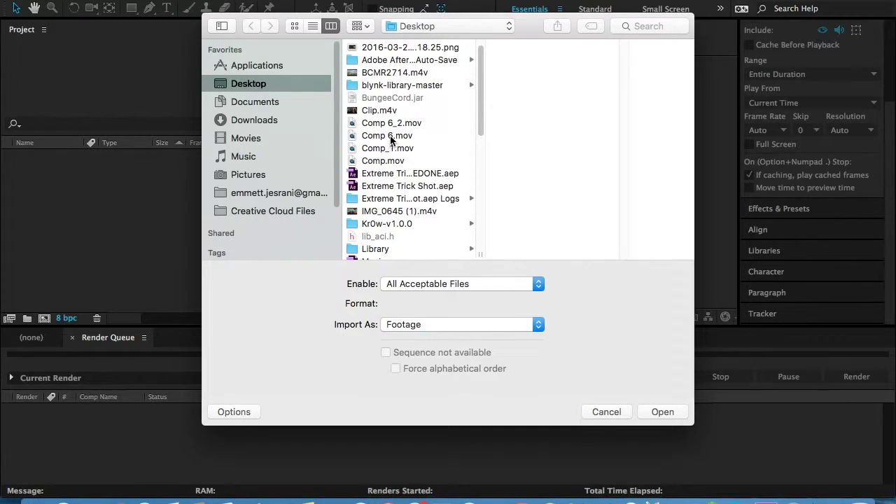
{"action": "left_click", "coordinate": [378, 110]}
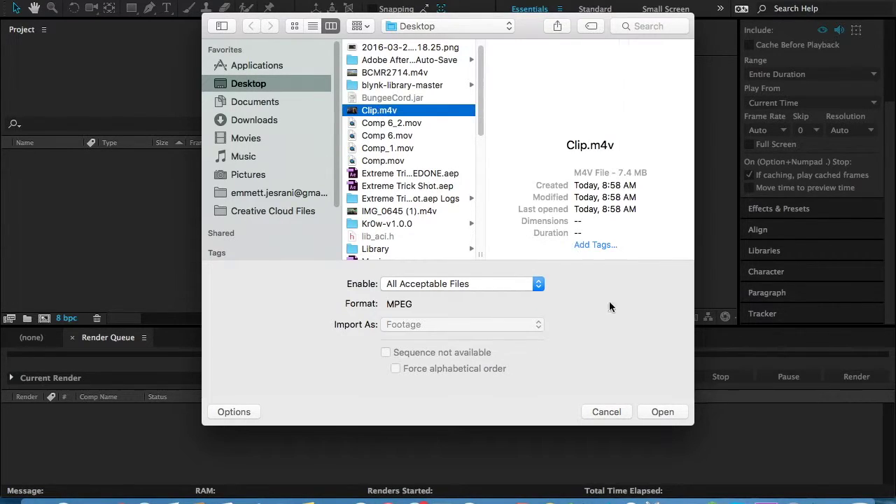
{"action": "left_click", "coordinate": [671, 413]}
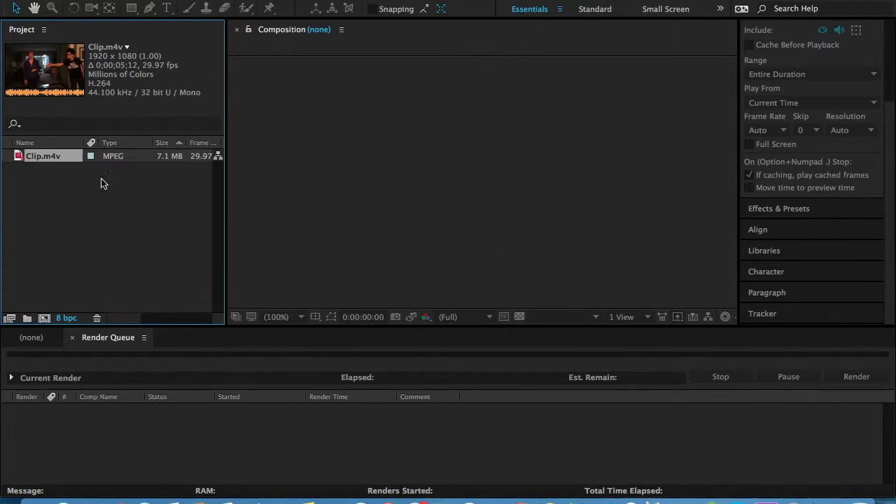
Step: Close the Render Queue and create a new composition from the Clip.m4v footage
{"action": "left_click", "coordinate": [74, 339]}
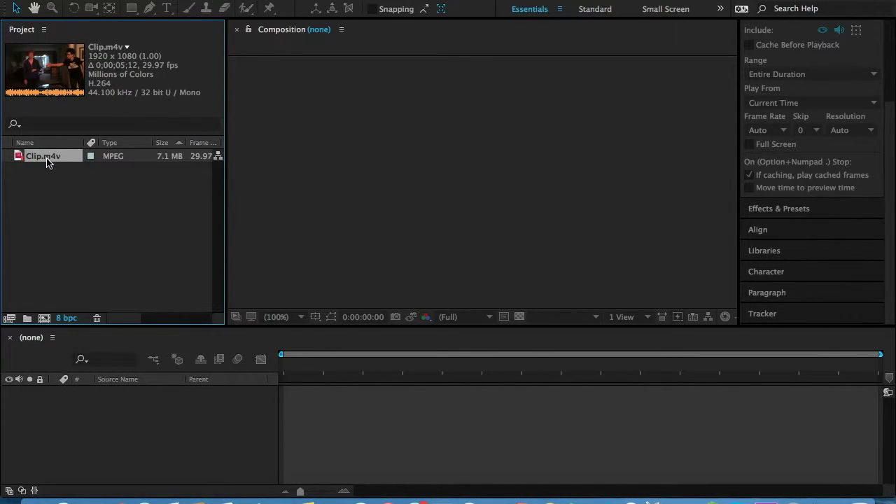
{"action": "left_click_drag", "start_coordinate": [47, 163], "coordinate": [44, 319]}
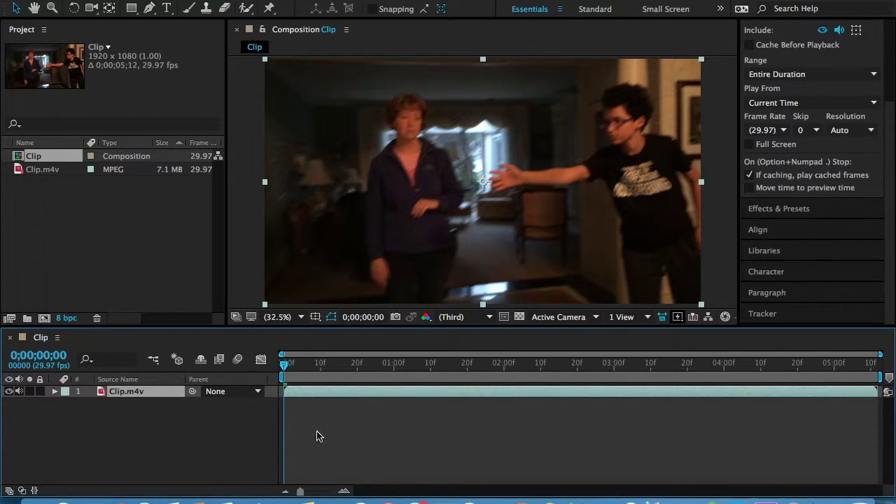
{"action": "mouse_move", "coordinate": [285, 366]}
{"action": "left_mouse_down"}
{"action": "mouse_move", "coordinate": [865, 359]}
{"action": "mouse_move", "coordinate": [283, 362]}
{"action": "left_mouse_up"}
{"action": "left_click", "coordinate": [59, 194]}
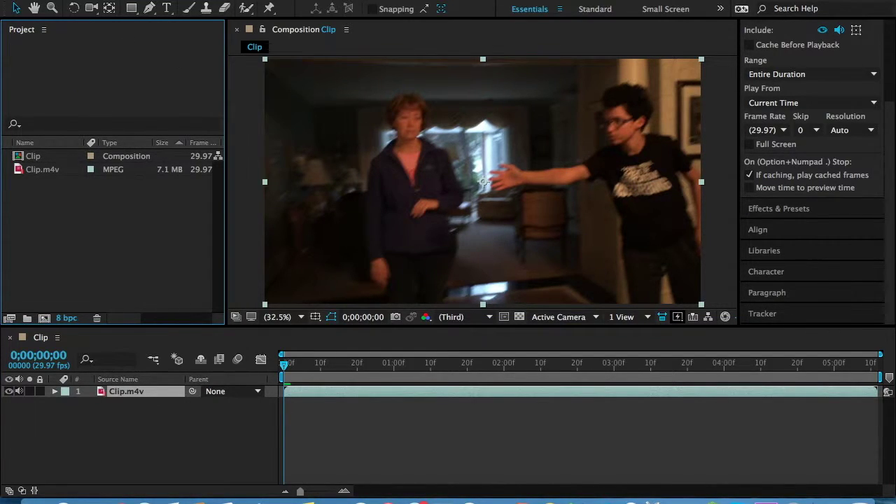
{"action": "left_click", "coordinate": [133, 0]}
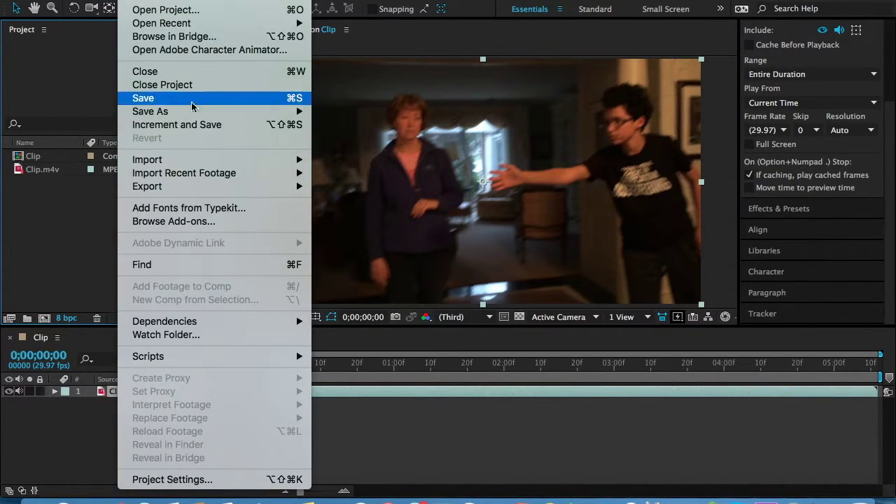
{"action": "mouse_move", "coordinate": [196, 163]}
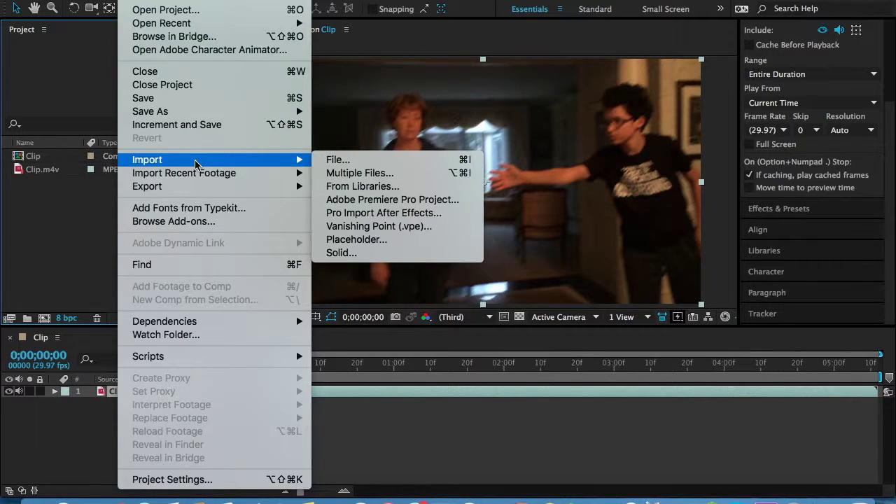
{"action": "left_click", "coordinate": [343, 155]}
{"action": "mouse_move", "coordinate": [234, 160]}
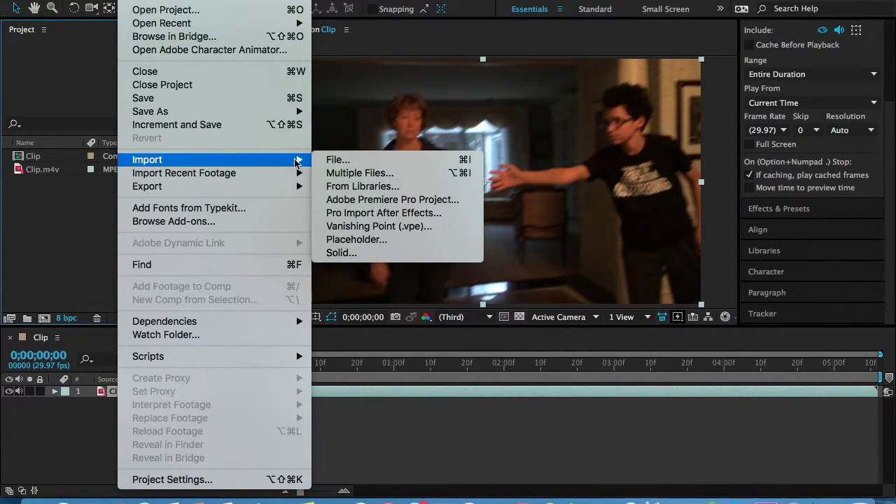
{"action": "left_click", "coordinate": [357, 160]}
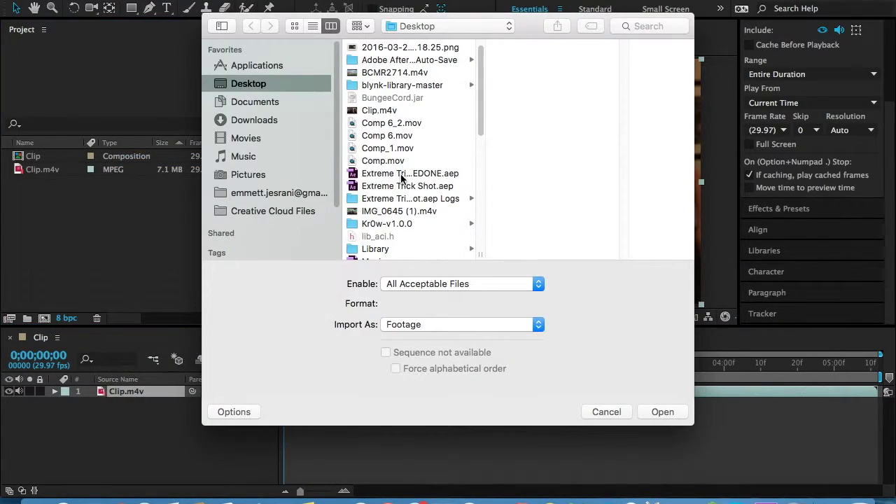
{"action": "scroll", "coordinate": [403, 180], "scroll_direction": "down", "scroll_amount": 10}
{"action": "scroll", "coordinate": [399, 186], "scroll_direction": "up", "scroll_amount": 15}
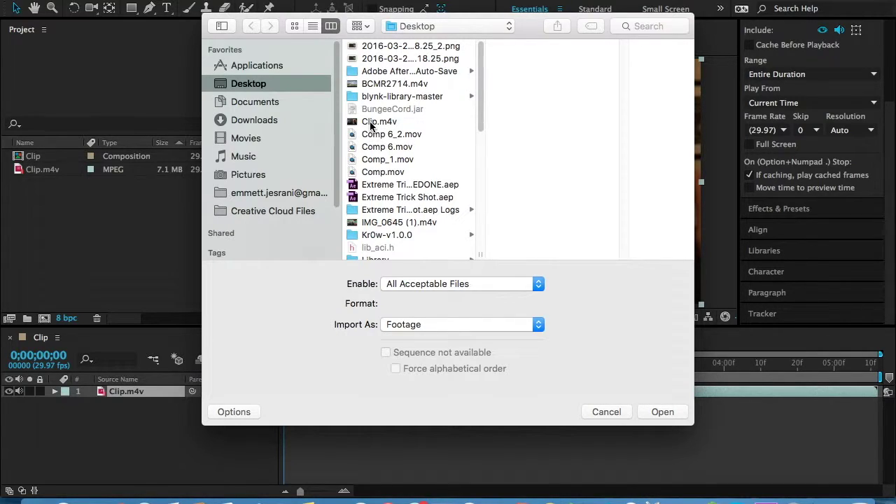
{"action": "scroll", "coordinate": [370, 124], "scroll_direction": "down", "scroll_amount": 15}
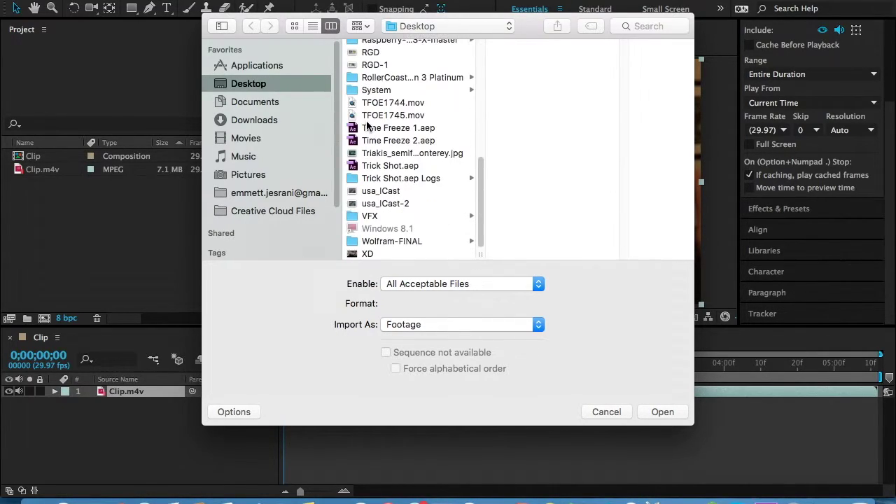
{"action": "scroll", "coordinate": [398, 189], "scroll_direction": "up", "scroll_amount": 3}
{"action": "scroll", "coordinate": [398, 189], "scroll_direction": "up", "scroll_amount": 7}
{"action": "scroll", "coordinate": [396, 189], "scroll_direction": "up", "scroll_amount": 14}
{"action": "left_click", "coordinate": [597, 412]}
Step: Import the Playing Card JPEG image from the Desktop as footage
{"action": "left_click", "coordinate": [133, 0]}
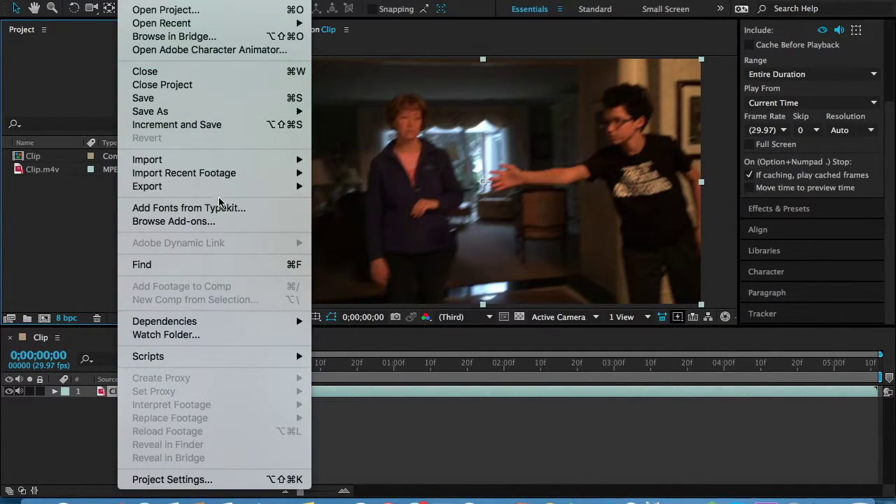
{"action": "mouse_move", "coordinate": [209, 160]}
{"action": "left_click", "coordinate": [385, 165]}
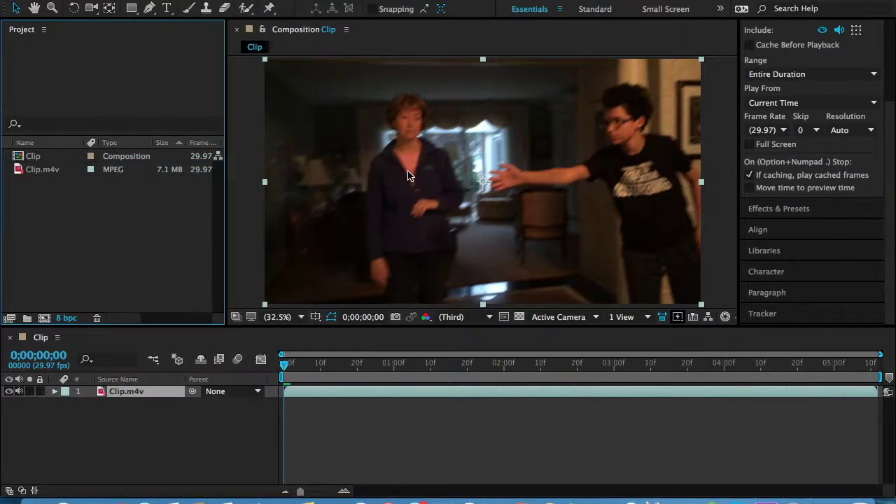
{"action": "scroll", "coordinate": [382, 187], "scroll_direction": "up", "scroll_amount": 1}
{"action": "scroll", "coordinate": [382, 188], "scroll_direction": "down", "scroll_amount": 10}
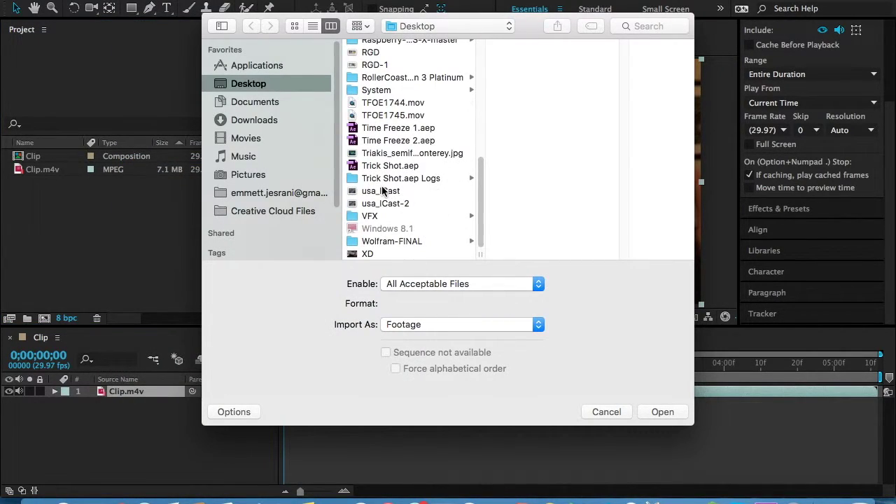
{"action": "scroll", "coordinate": [384, 196], "scroll_direction": "up", "scroll_amount": 5}
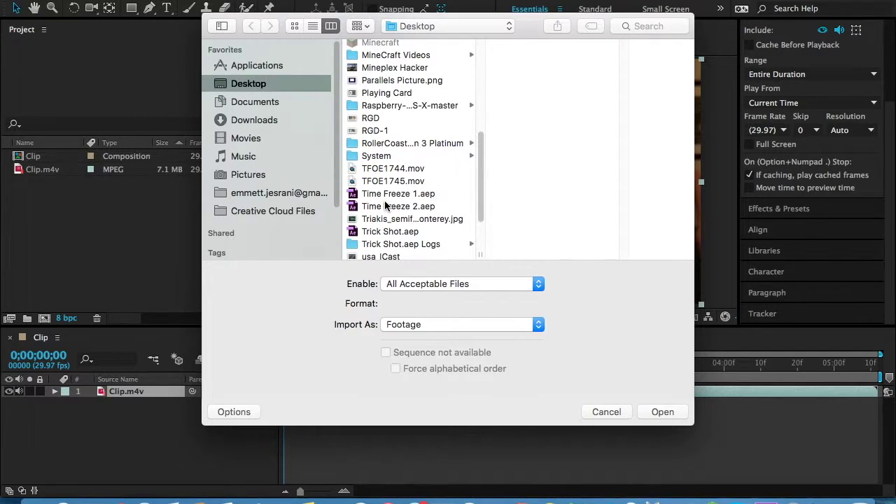
{"action": "scroll", "coordinate": [384, 204], "scroll_direction": "up", "scroll_amount": 1}
{"action": "scroll", "coordinate": [386, 205], "scroll_direction": "up", "scroll_amount": 1}
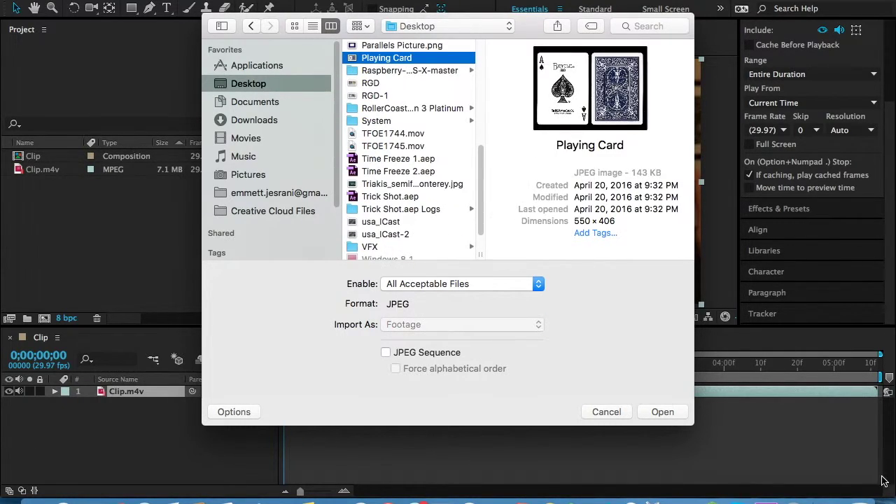
{"action": "left_click", "coordinate": [665, 412]}
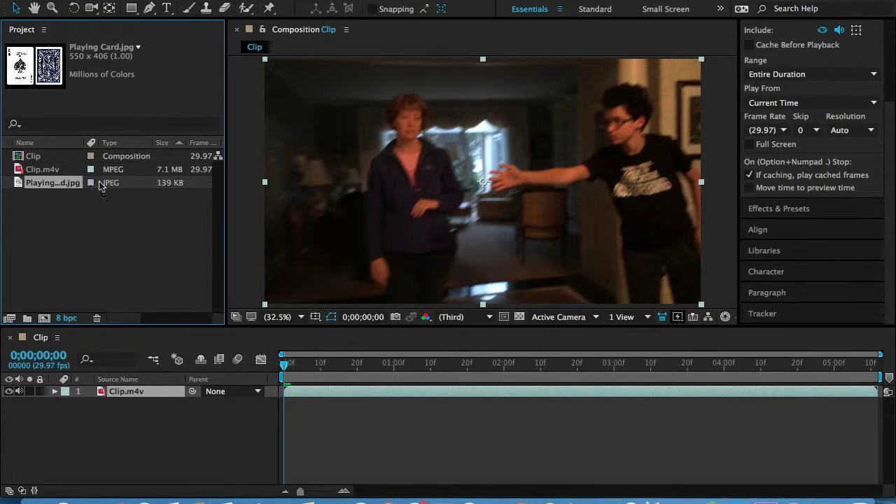
Step: Preview the Playing Card.jpg footage and create a new composition from it
{"action": "double_click", "coordinate": [61, 185]}
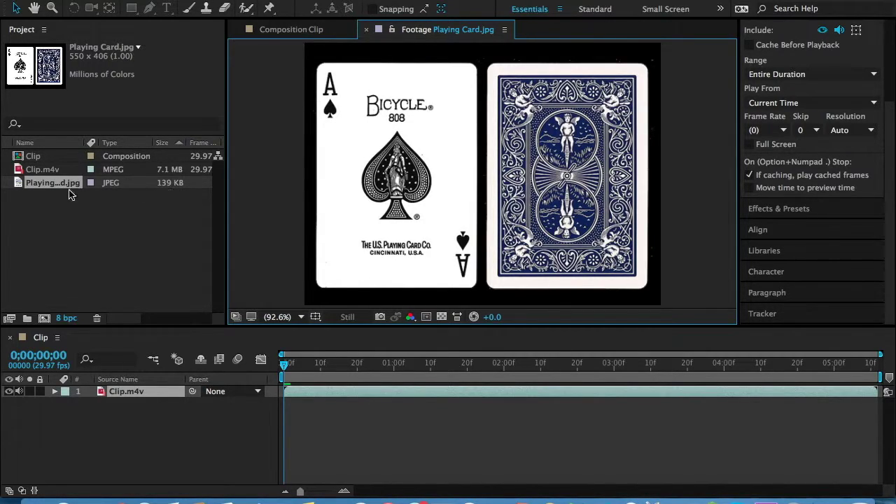
{"action": "left_click_drag", "start_coordinate": [60, 190], "coordinate": [45, 319]}
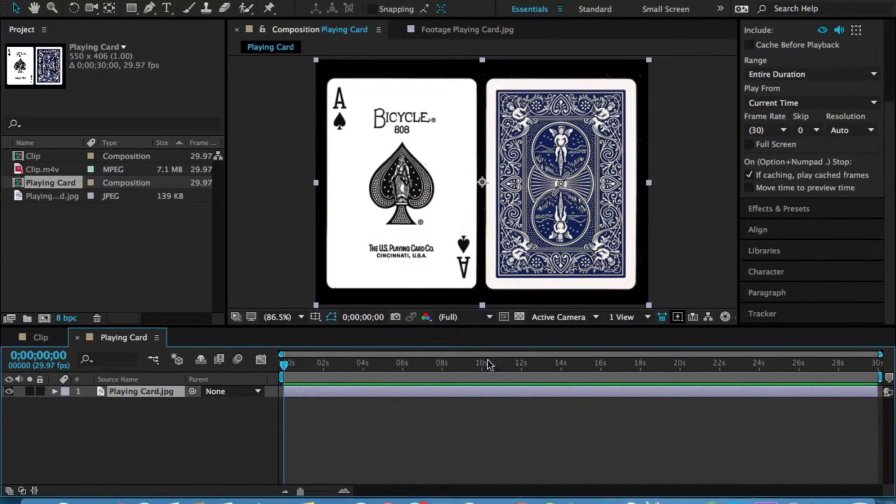
{"action": "left_click", "coordinate": [157, 424]}
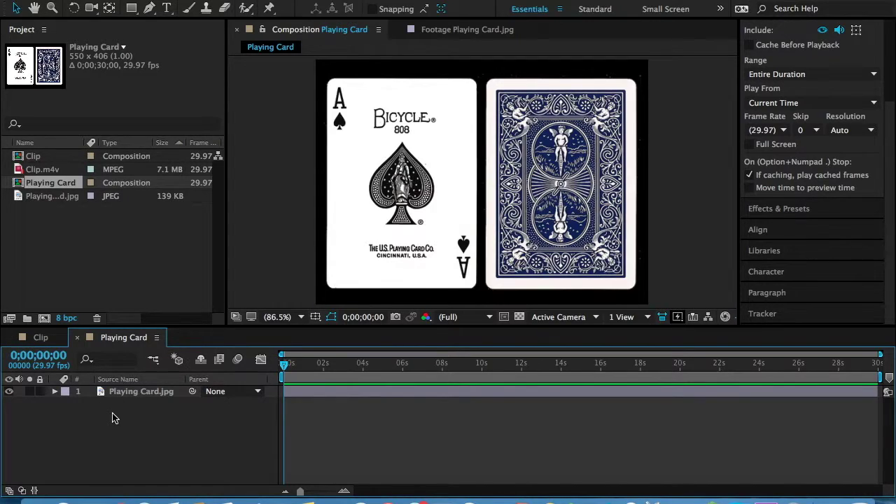
Step: Mask the Playing Card.jpg layer with a rounded rectangle around the ace of spades face, leaving out the card back
{"action": "left_click", "coordinate": [160, 394]}
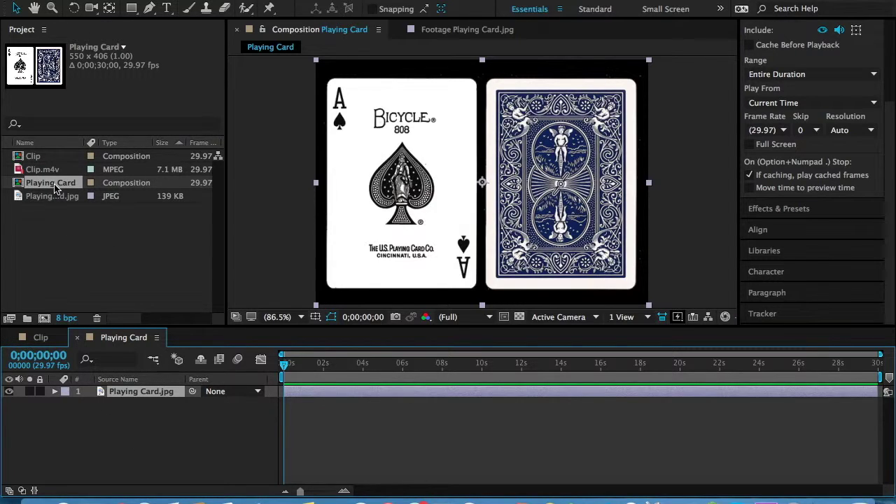
{"action": "left_click", "coordinate": [131, 12]}
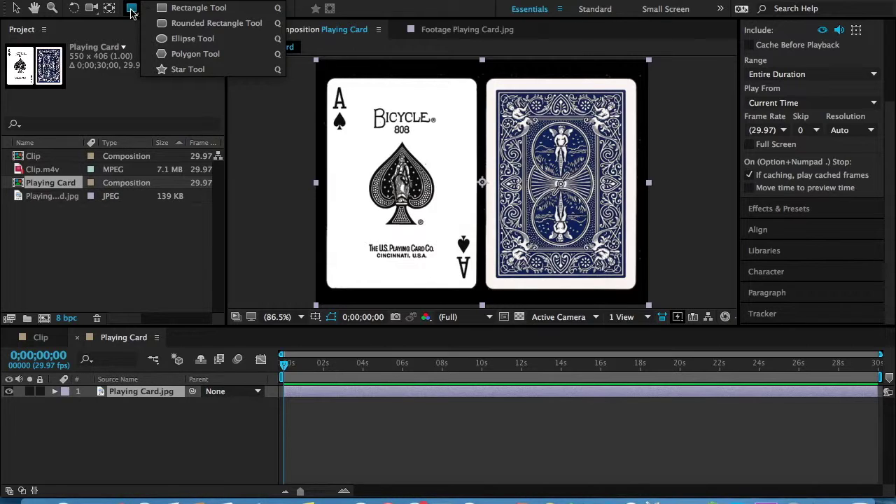
{"action": "left_click", "coordinate": [172, 25]}
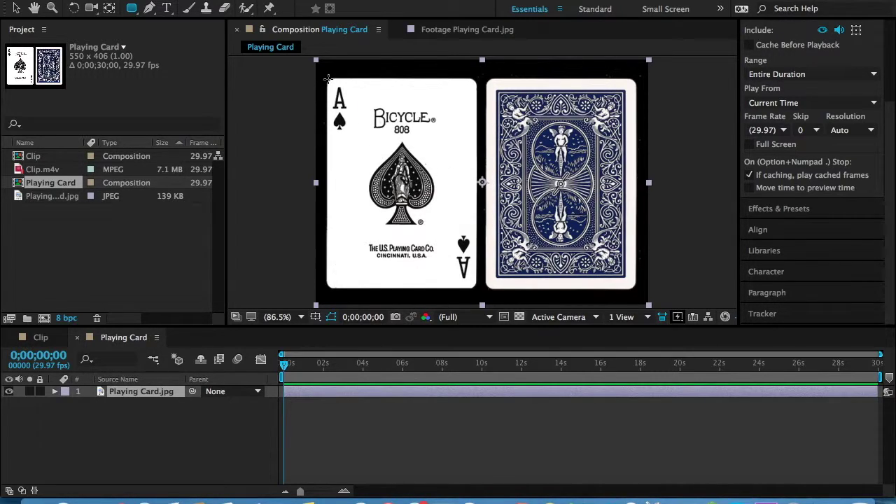
{"action": "left_click_drag", "start_coordinate": [328, 79], "coordinate": [476, 285]}
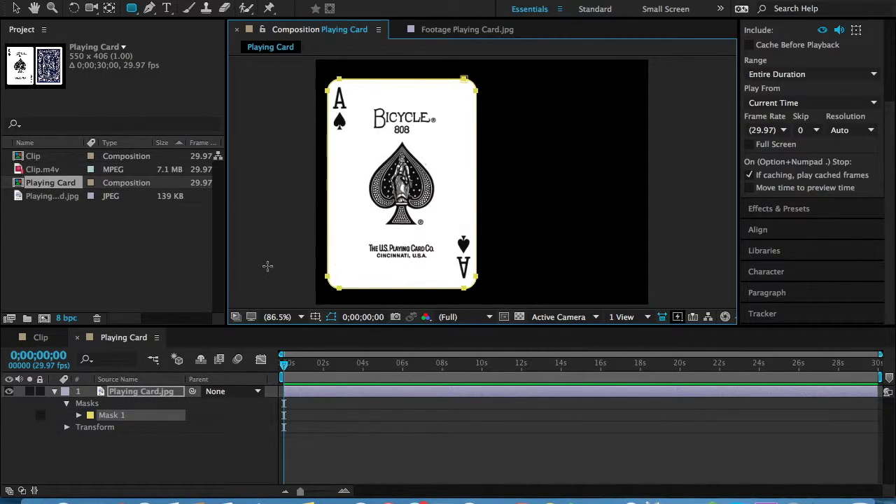
{"action": "left_click", "coordinate": [18, 9]}
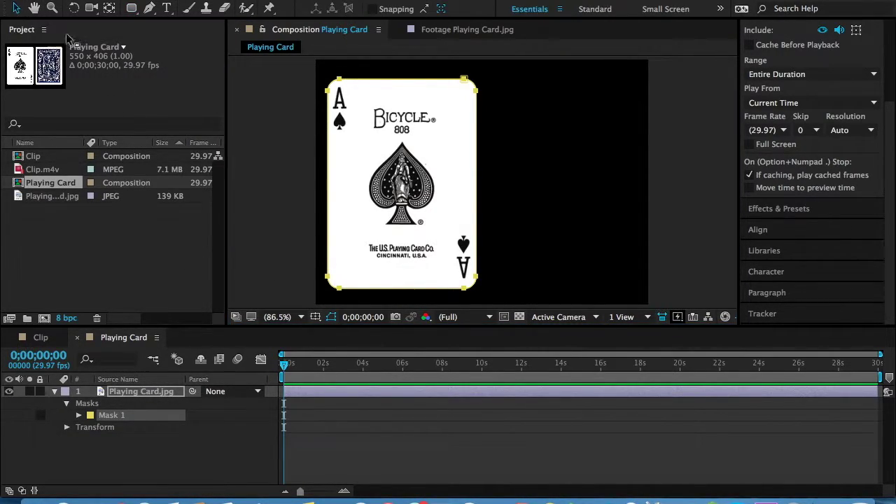
{"action": "left_click", "coordinate": [313, 195]}
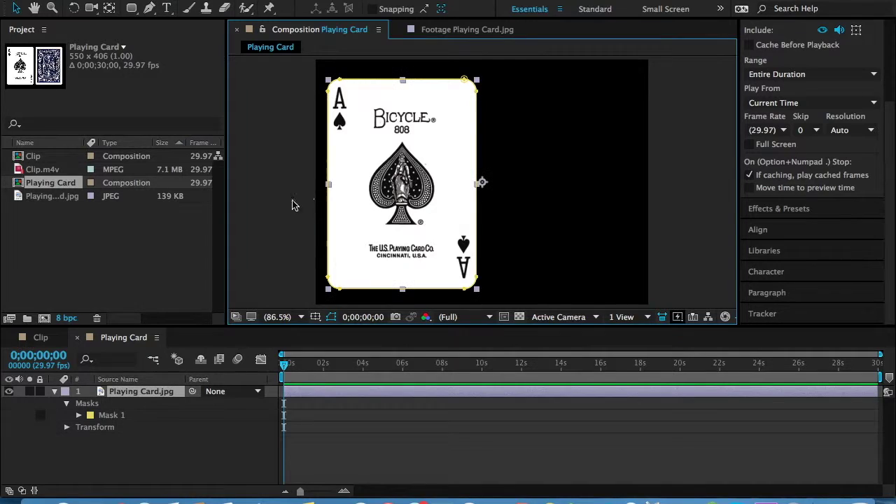
{"action": "left_click", "coordinate": [206, 460]}
{"action": "left_click", "coordinate": [54, 391]}
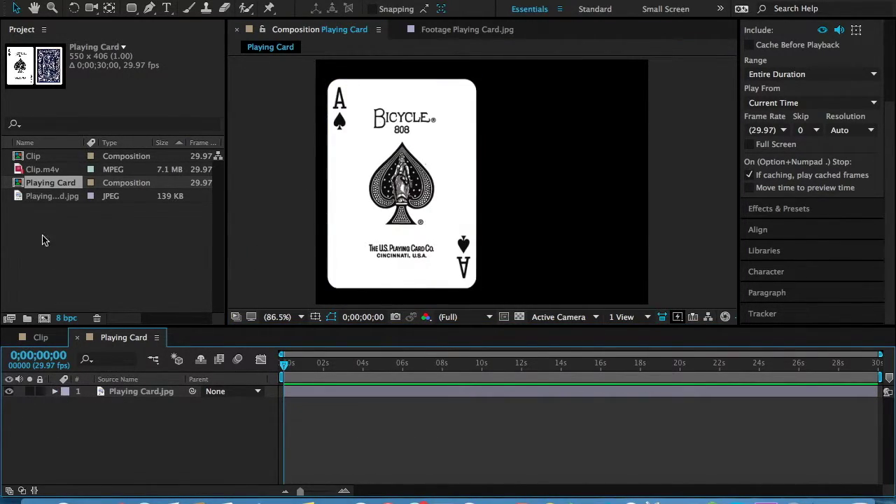
Step: Add a second copy of Playing Card.jpg to the Playing Card composition, beneath the masked layer
{"action": "left_click", "coordinate": [44, 197]}
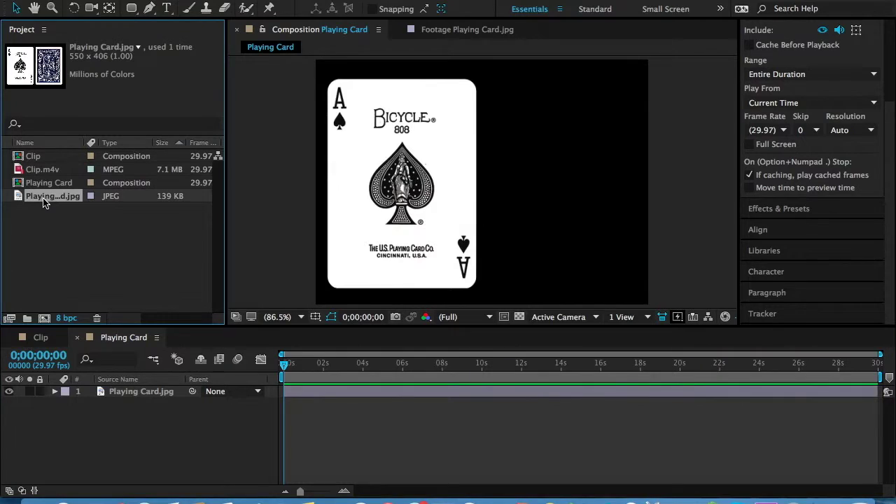
{"action": "left_click_drag", "start_coordinate": [45, 201], "coordinate": [87, 420]}
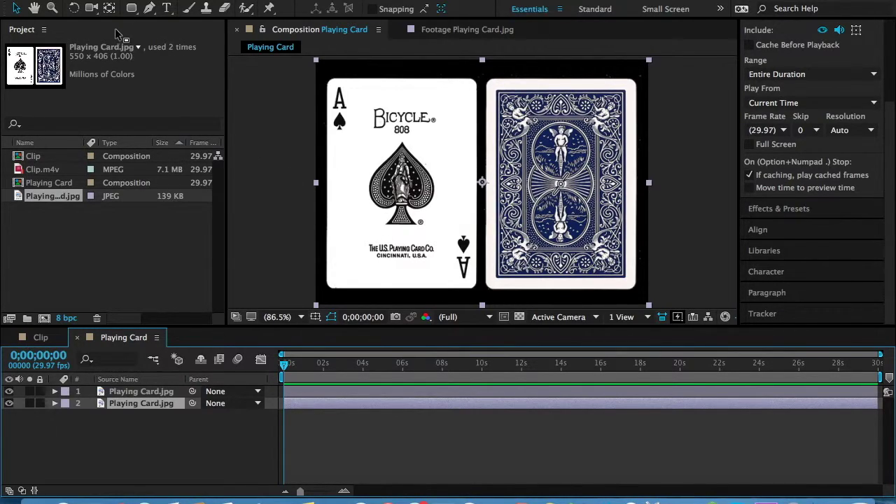
Step: Open the masked upper Playing Card.jpg layer in its own Layer viewer and deselect it in the timeline
{"action": "left_click", "coordinate": [145, 391]}
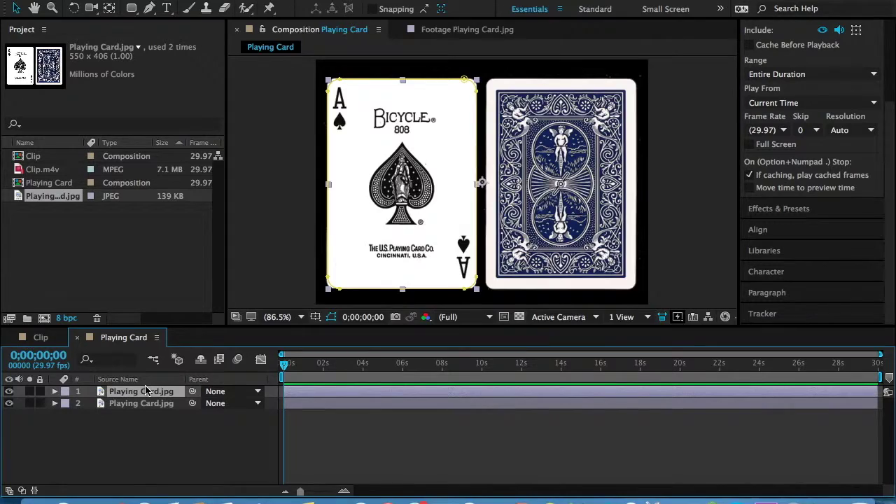
{"action": "double_click", "coordinate": [145, 391]}
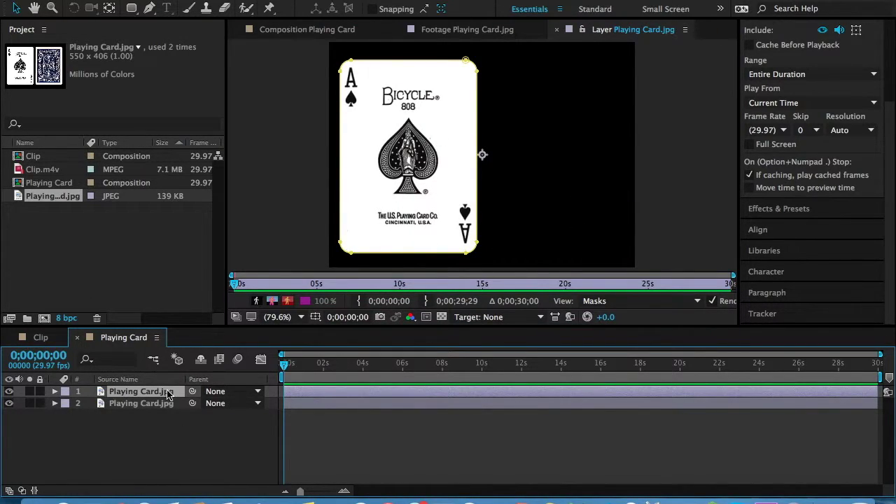
{"action": "left_click", "coordinate": [209, 457]}
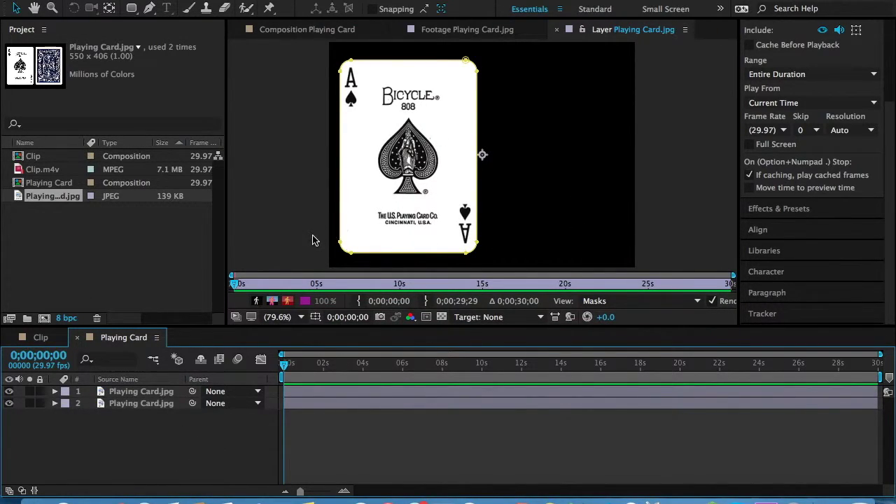
Step: Close the Layer viewer of the upper Playing Card.jpg layer and return to the Playing Card composition view
{"action": "left_click", "coordinate": [556, 30]}
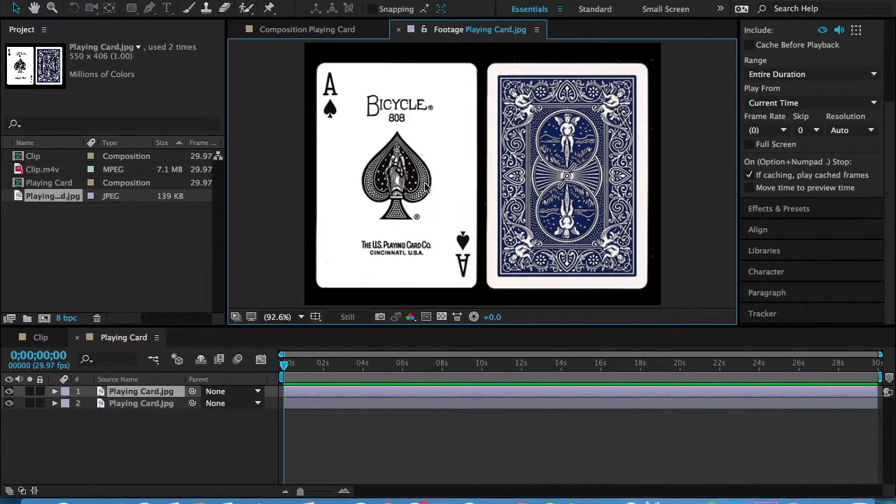
{"action": "left_click", "coordinate": [140, 404]}
{"action": "left_click", "coordinate": [142, 384]}
{"action": "left_click", "coordinate": [145, 392]}
{"action": "left_click", "coordinate": [143, 417]}
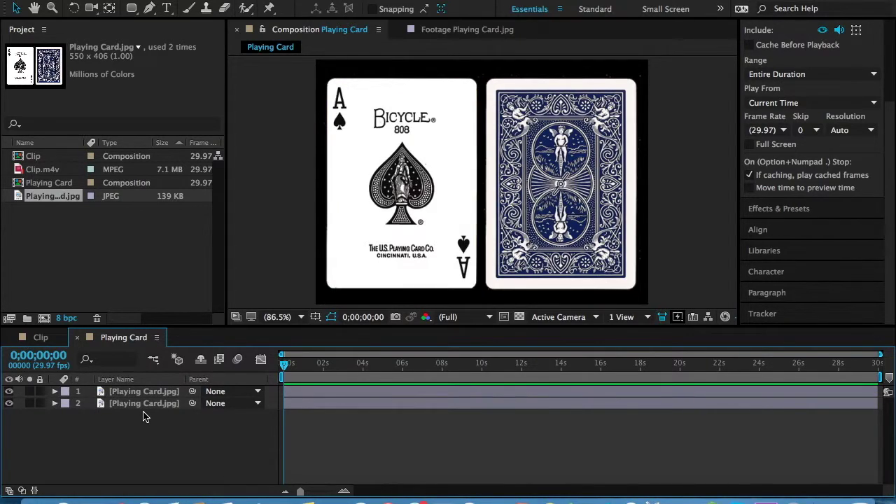
Step: Mask the lower Playing Card.jpg layer with a rounded rectangle around the blue card back, then deselect and collapse the layer
{"action": "left_click", "coordinate": [144, 404]}
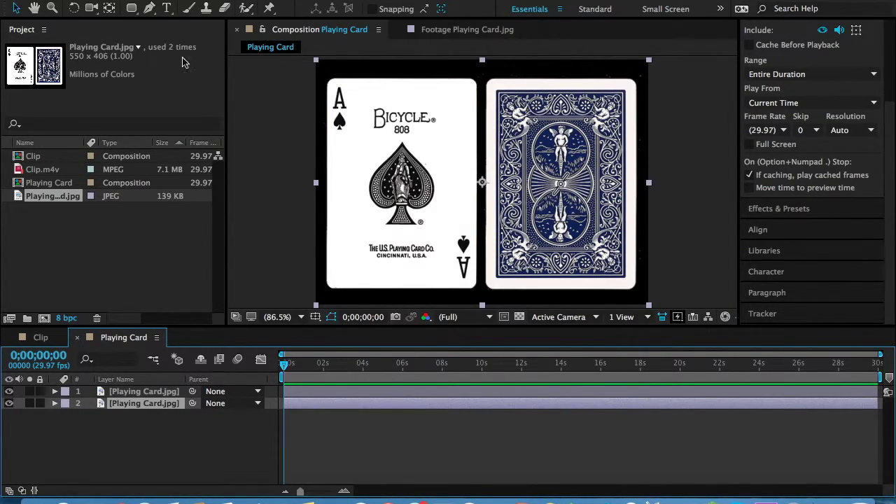
{"action": "left_click", "coordinate": [131, 8]}
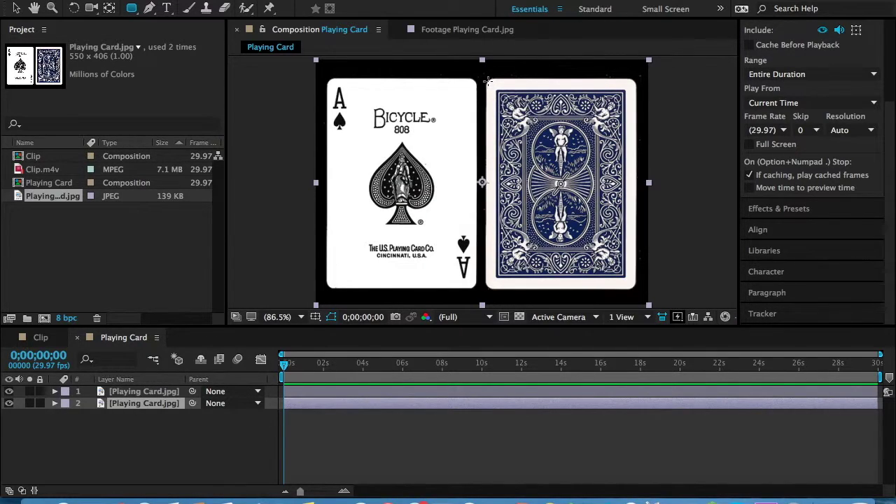
{"action": "left_click_drag", "start_coordinate": [488, 80], "coordinate": [639, 288]}
{"action": "left_click_drag", "start_coordinate": [638, 289], "coordinate": [633, 288]}
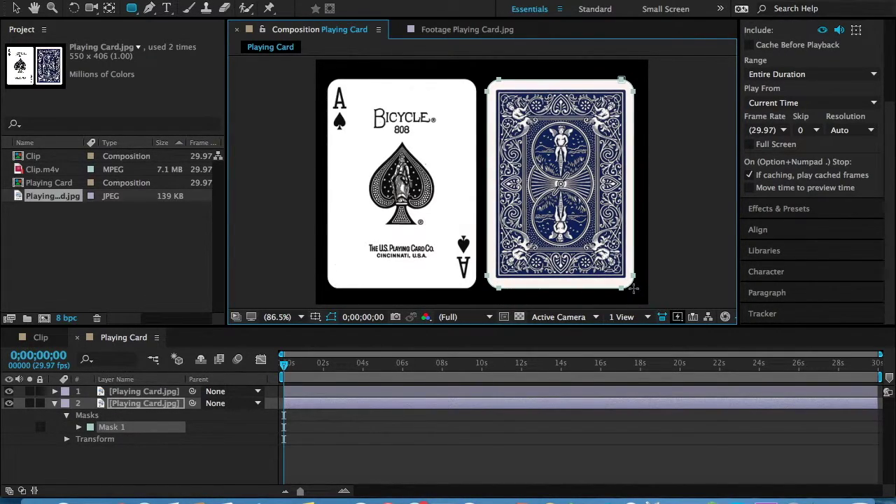
{"action": "left_click_drag", "start_coordinate": [633, 289], "coordinate": [635, 289]}
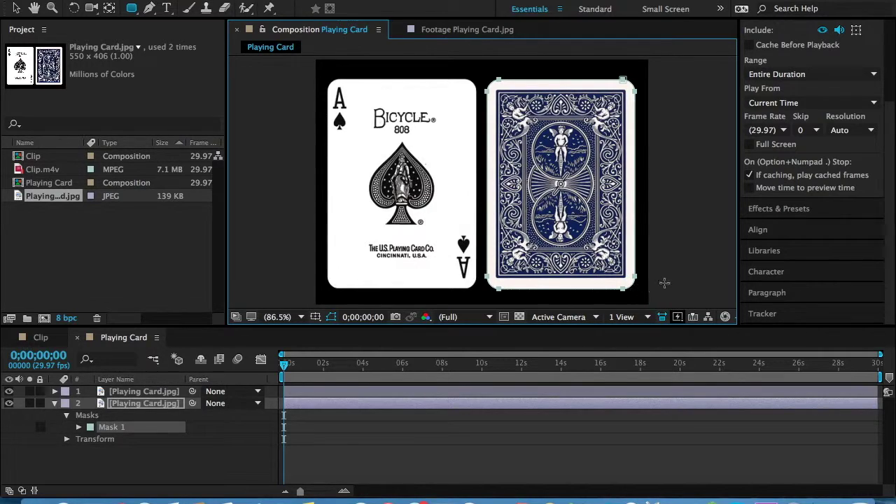
{"action": "left_click", "coordinate": [15, 11]}
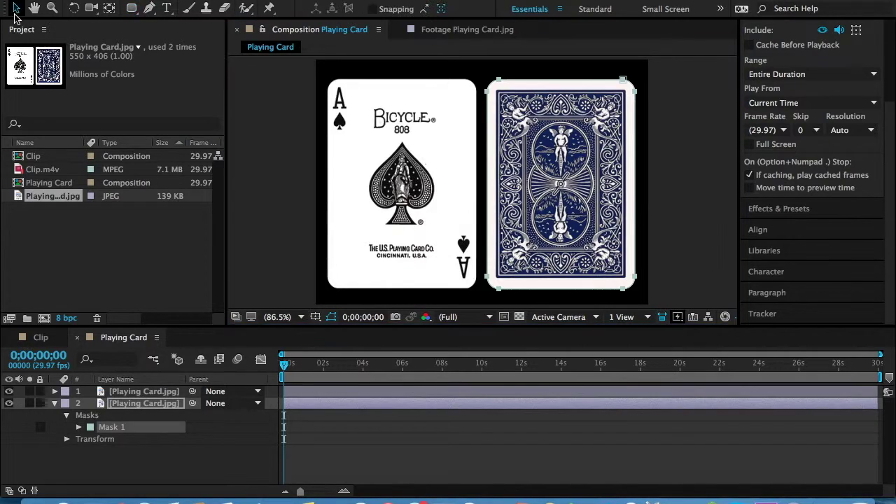
{"action": "left_click", "coordinate": [692, 201]}
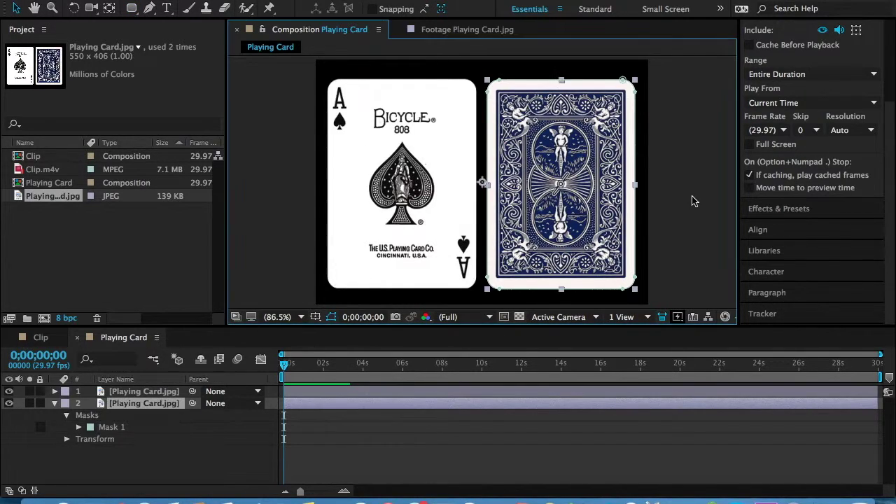
{"action": "left_click", "coordinate": [188, 462]}
{"action": "left_click", "coordinate": [55, 404]}
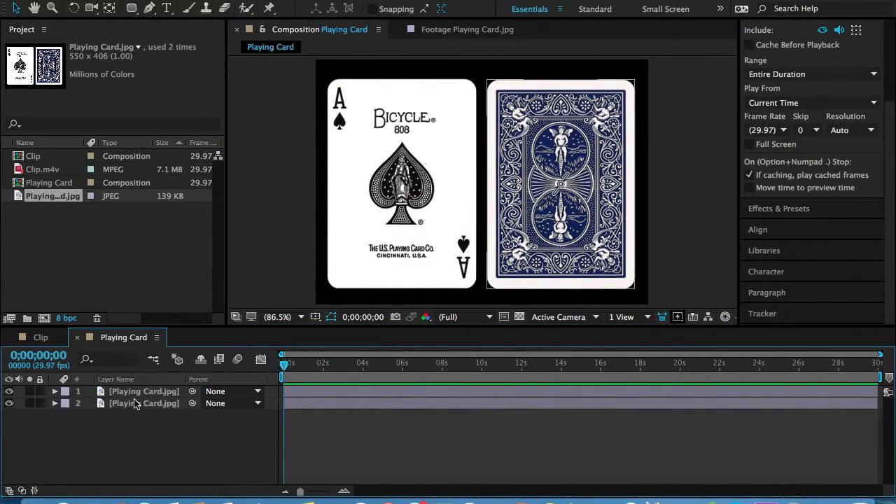
Step: Move the upper Playing Card.jpg layer's anchor point to the centre of the ace of spades face with the Pan Behind tool
{"action": "left_click", "coordinate": [137, 404]}
{"action": "left_click", "coordinate": [151, 393]}
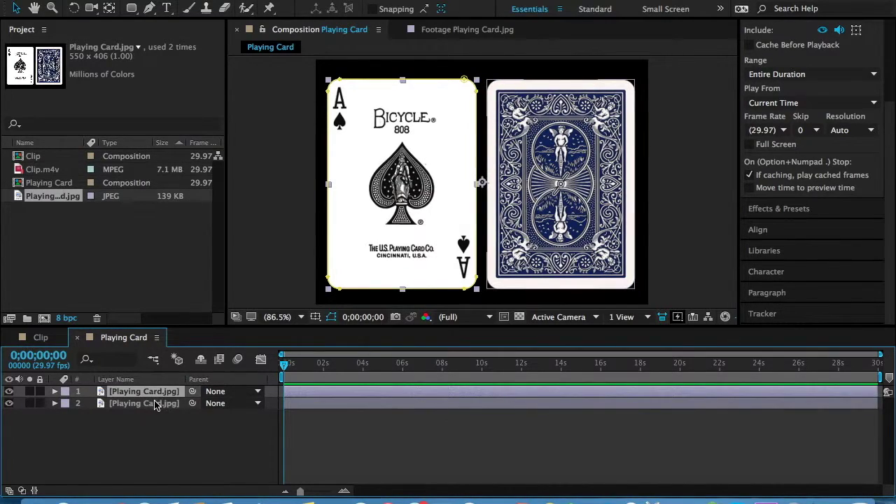
{"action": "left_click", "coordinate": [156, 405]}
{"action": "left_click", "coordinate": [157, 395]}
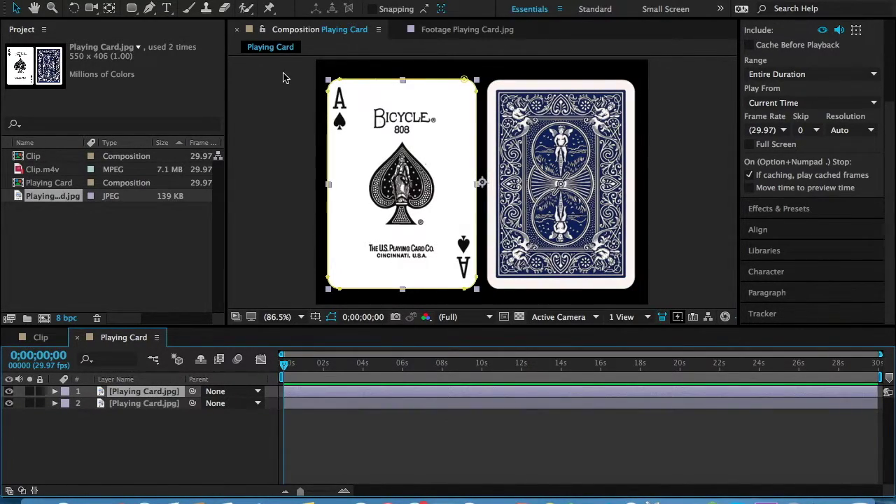
{"action": "left_click", "coordinate": [109, 7]}
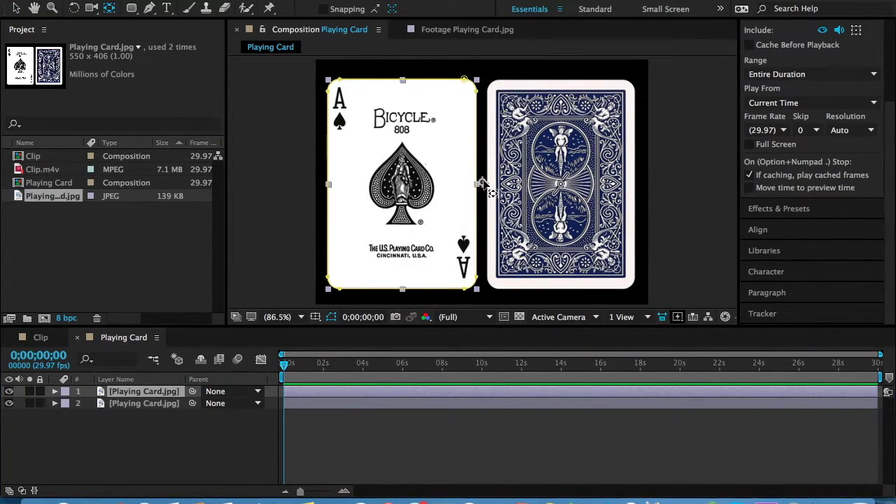
{"action": "left_click_drag", "start_coordinate": [482, 182], "coordinate": [404, 184]}
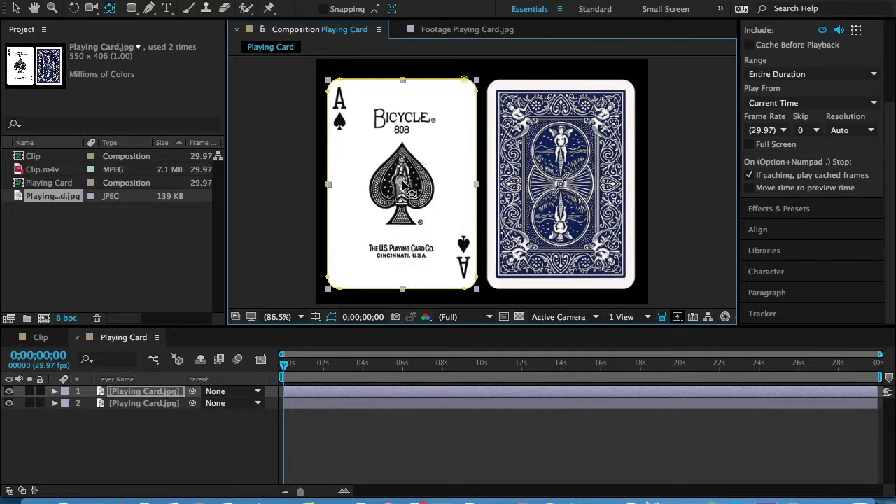
{"action": "left_click", "coordinate": [257, 451]}
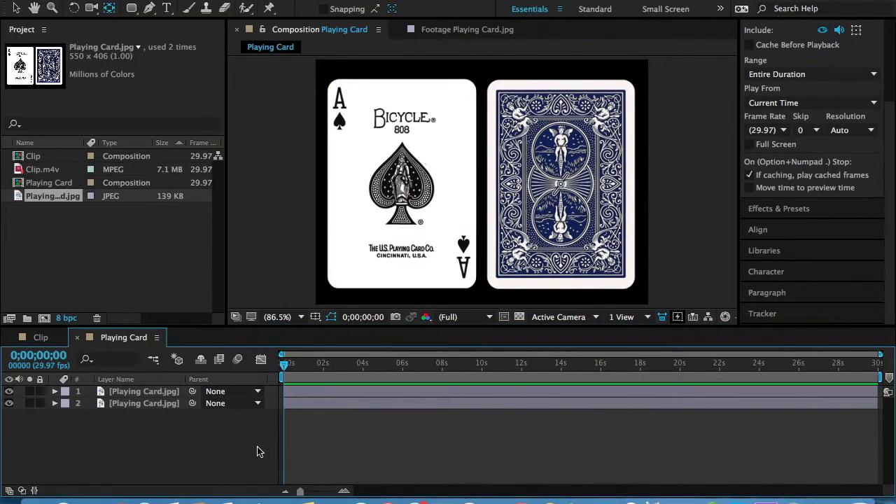
Step: Move the lower Playing Card.jpg layer's anchor point to the centre of the blue card back
{"action": "left_click", "coordinate": [141, 403]}
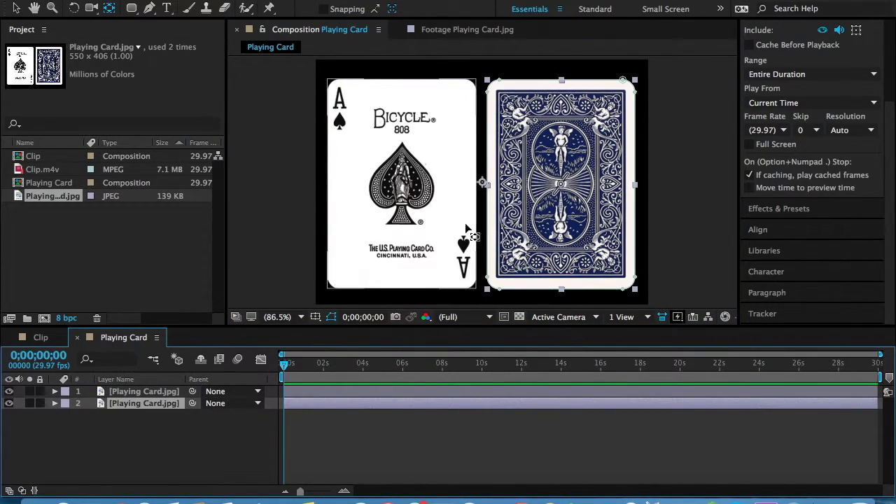
{"action": "left_click", "coordinate": [485, 183]}
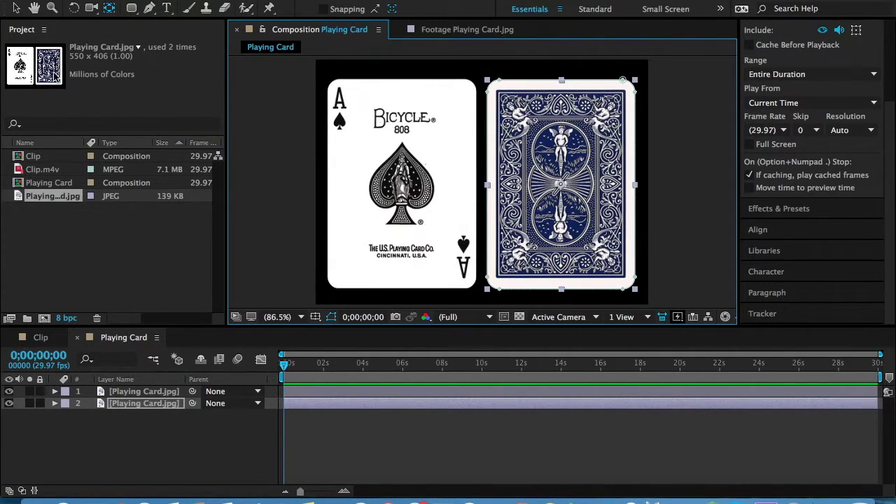
{"action": "left_click", "coordinate": [208, 458]}
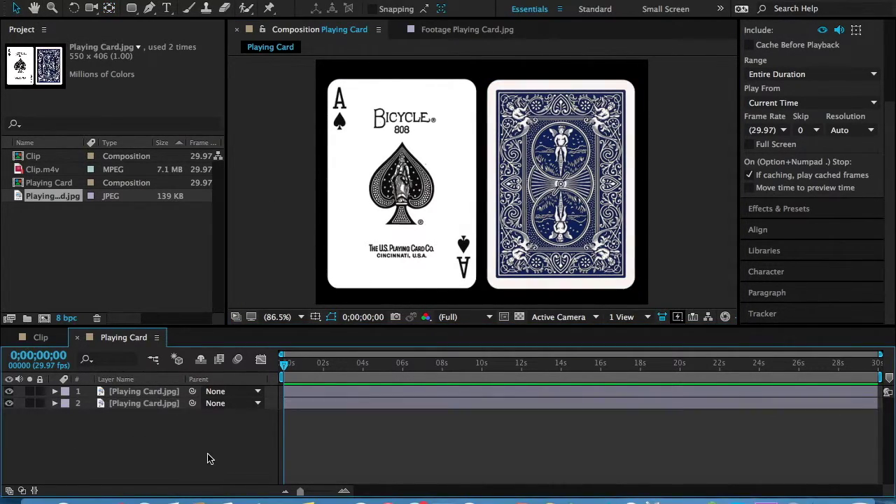
{"action": "left_click", "coordinate": [504, 98]}
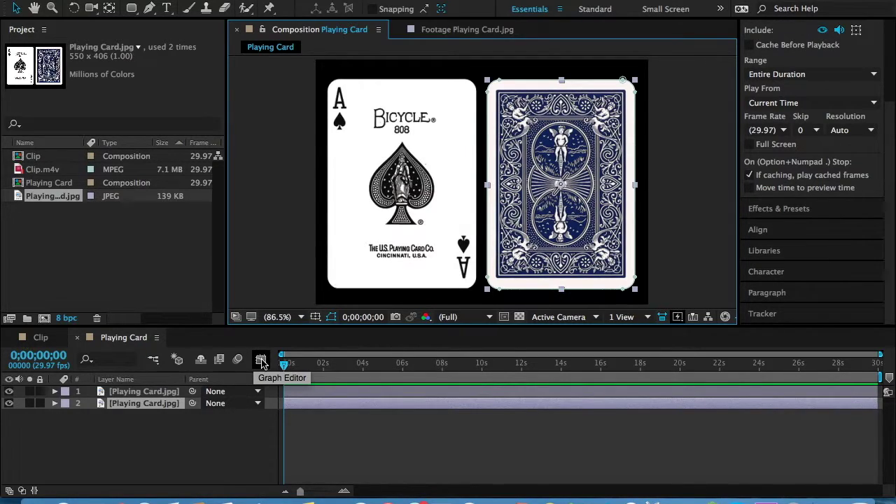
{"action": "left_click", "coordinate": [180, 362]}
{"action": "left_click", "coordinate": [174, 361]}
{"action": "left_click_drag", "start_coordinate": [180, 446], "coordinate": [161, 382]}
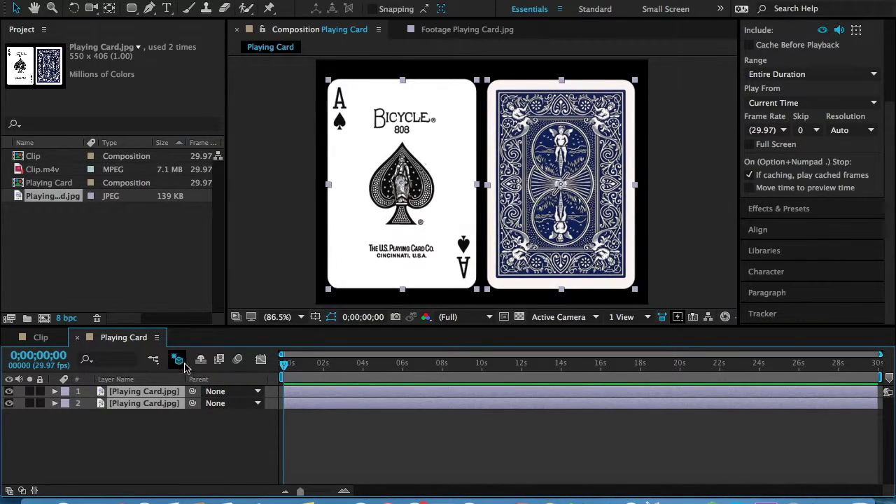
{"action": "left_click", "coordinate": [155, 450]}
{"action": "left_click", "coordinate": [169, 404]}
{"action": "left_click", "coordinate": [168, 394]}
{"action": "left_click", "coordinate": [180, 444]}
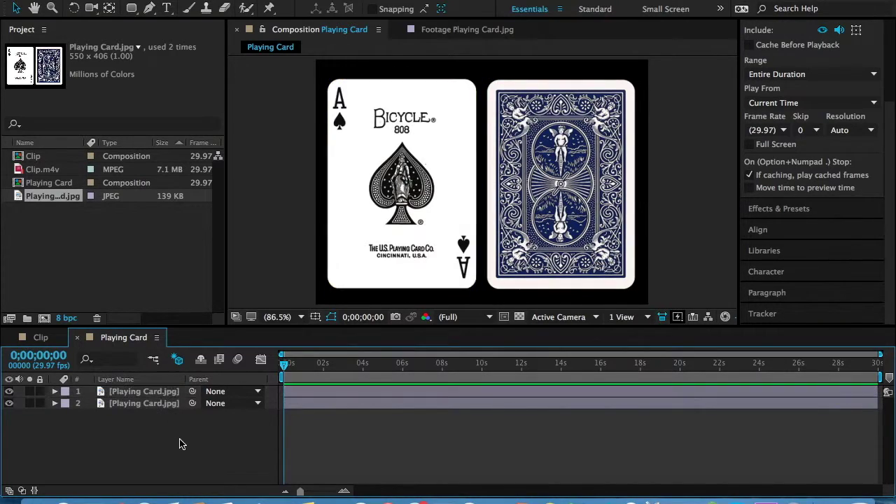
{"action": "left_click_drag", "start_coordinate": [171, 434], "coordinate": [152, 383]}
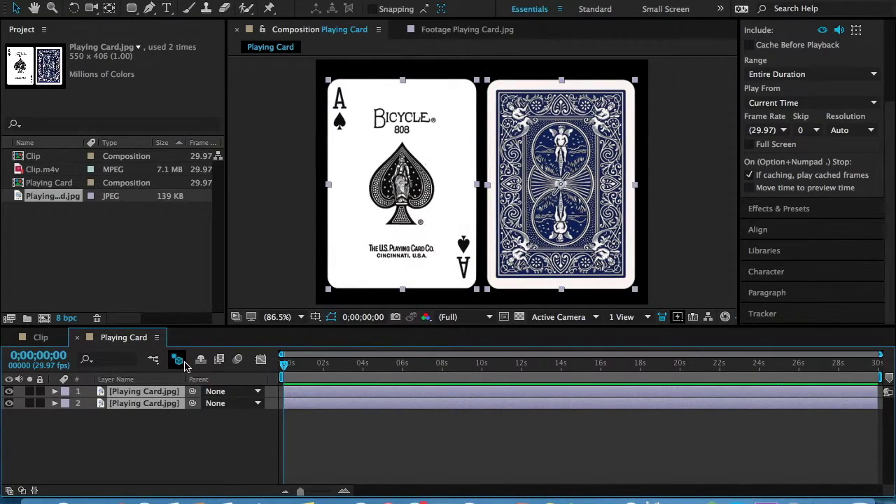
{"action": "left_click", "coordinate": [155, 452]}
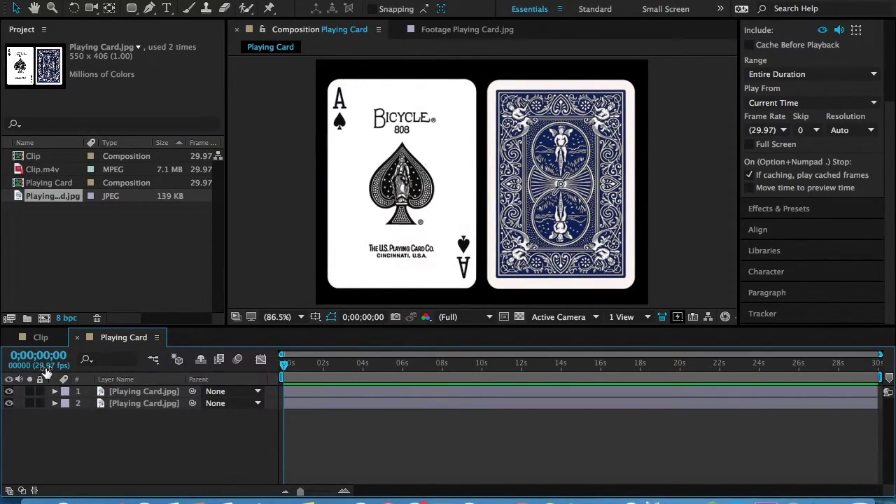
Step: Show the layer switches in the timeline and make both Playing Card.jpg layers 3D
{"action": "left_click", "coordinate": [9, 491]}
{"action": "left_click", "coordinate": [267, 392]}
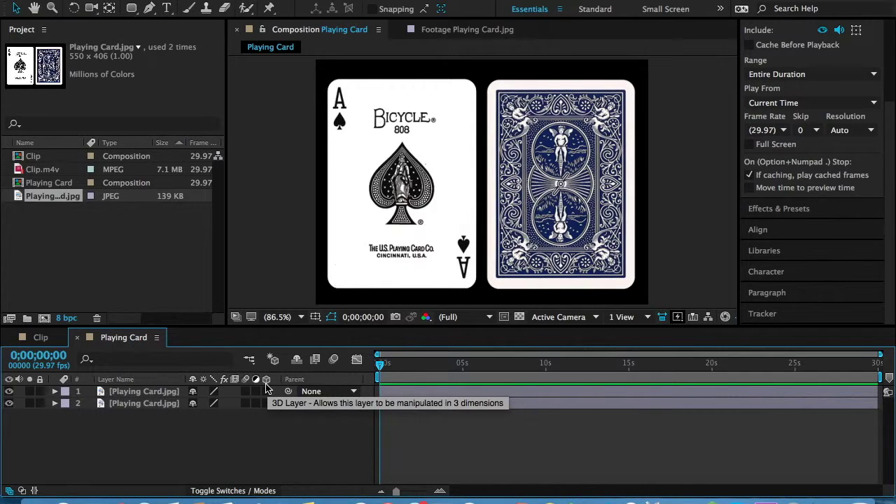
{"action": "left_click_drag", "start_coordinate": [266, 393], "coordinate": [266, 405]}
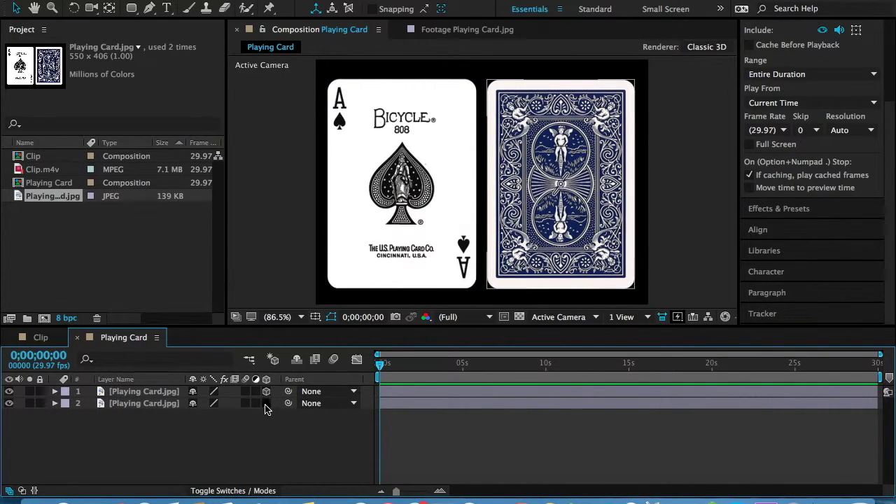
Step: Rotate the ace of spades layer around its vertical axis until it stands edge-on to the camera
{"action": "left_click", "coordinate": [158, 392]}
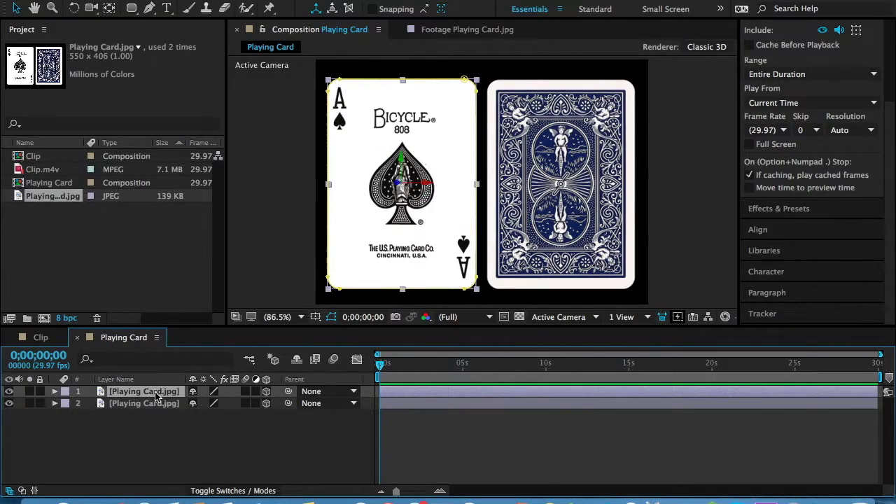
{"action": "left_click", "coordinate": [150, 407]}
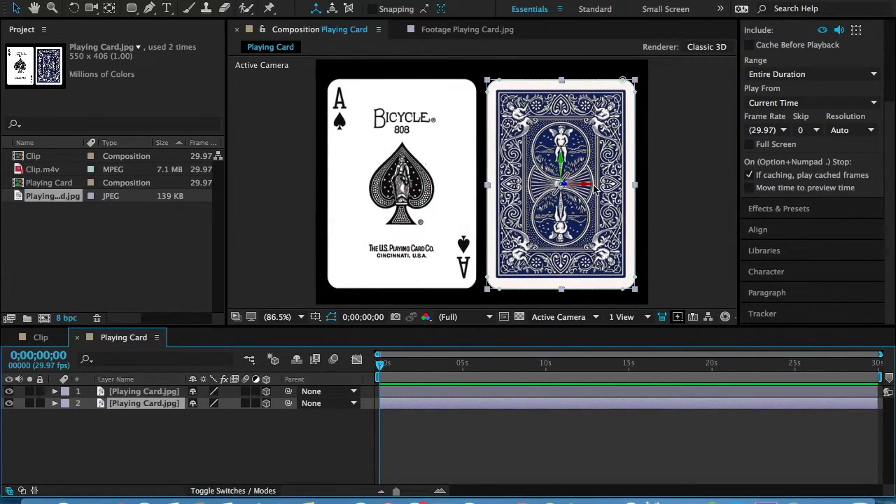
{"action": "left_click", "coordinate": [157, 393]}
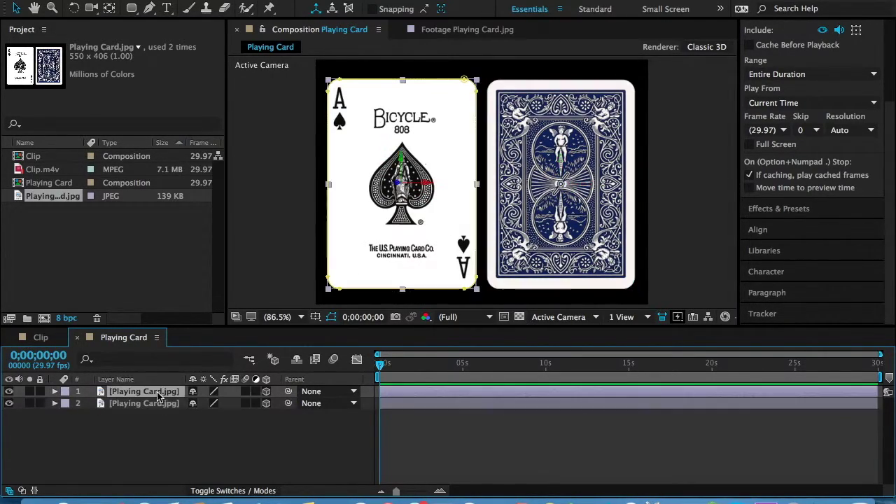
{"action": "left_click", "coordinate": [75, 8]}
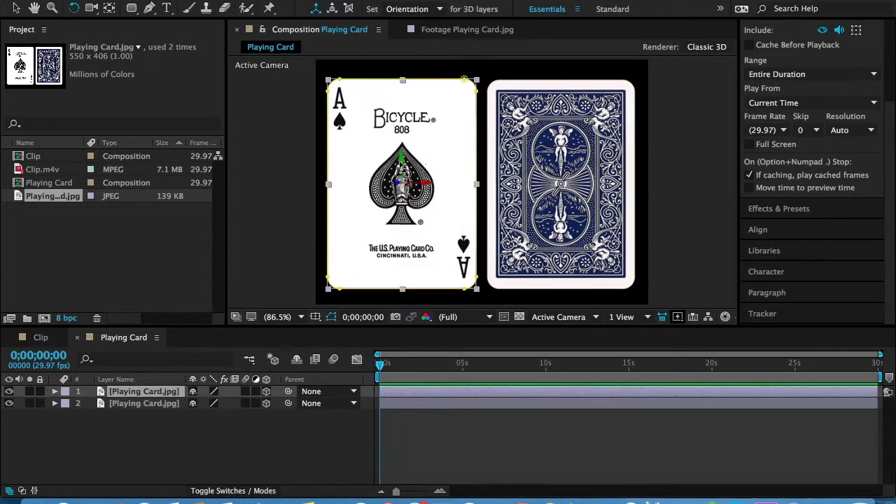
{"action": "left_click_drag", "start_coordinate": [465, 79], "coordinate": [463, 149]}
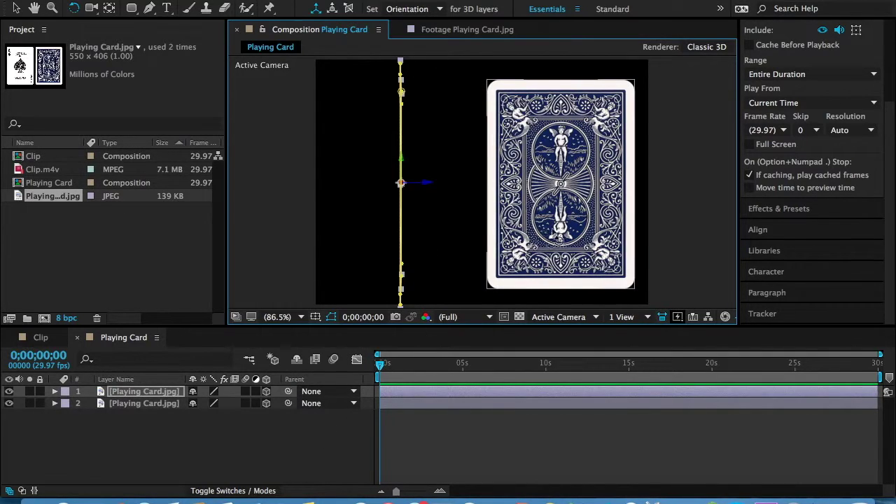
Step: Rotate the card back layer around its vertical axis, opposite to the face, until it stands almost edge-on to the camera
{"action": "left_click", "coordinate": [559, 230]}
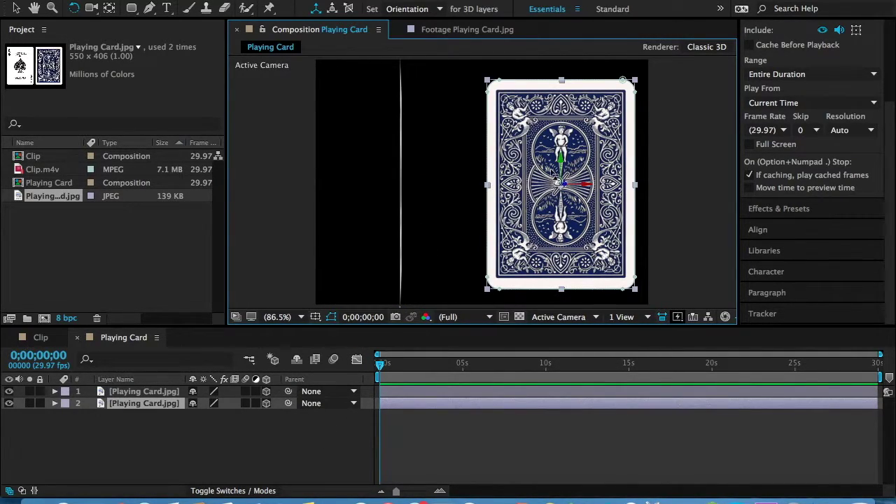
{"action": "left_click_drag", "start_coordinate": [583, 184], "coordinate": [502, 176]}
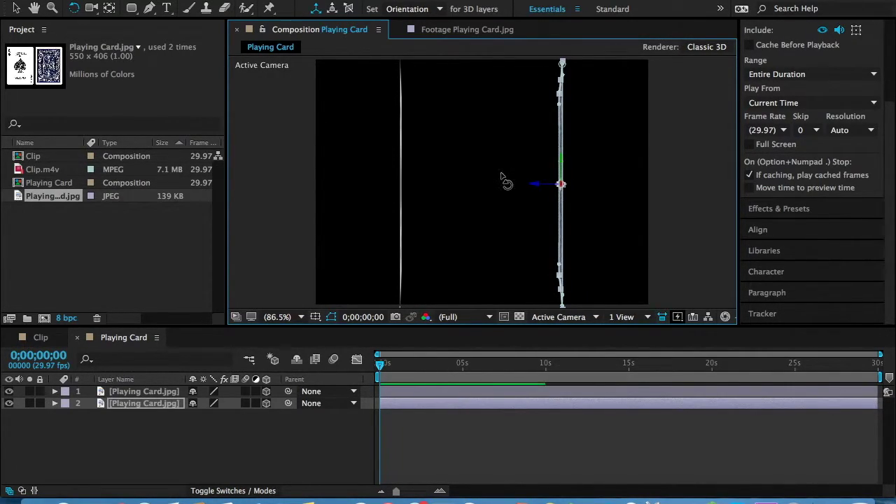
{"action": "left_click", "coordinate": [294, 471]}
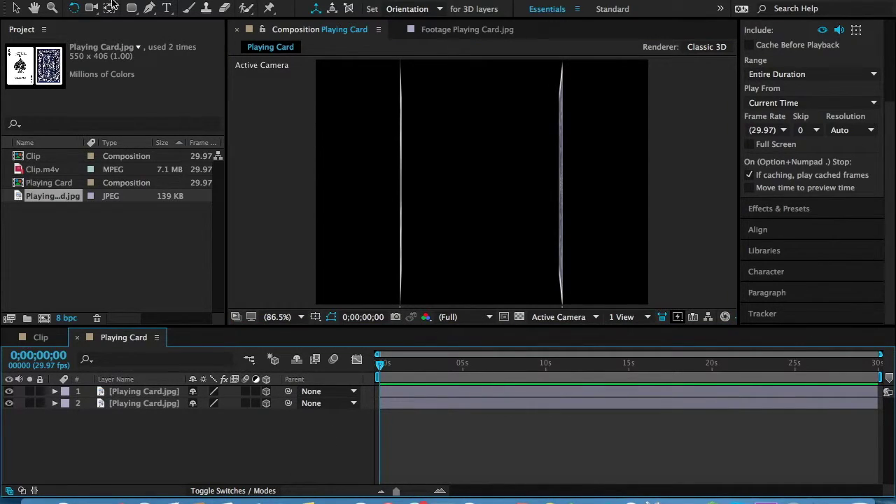
Step: Slide the card back layer along its Z axis towards the centre of the frame, close to the ace of spades layer
{"action": "left_click", "coordinate": [15, 7]}
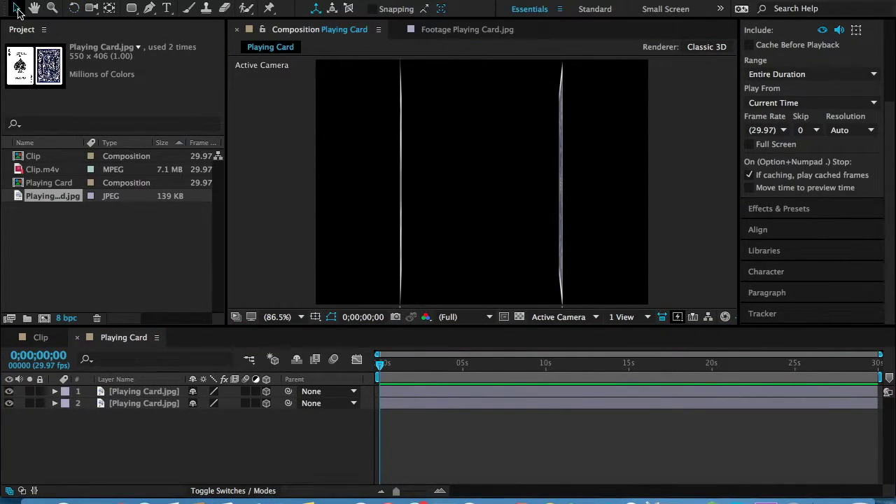
{"action": "left_click", "coordinate": [562, 184]}
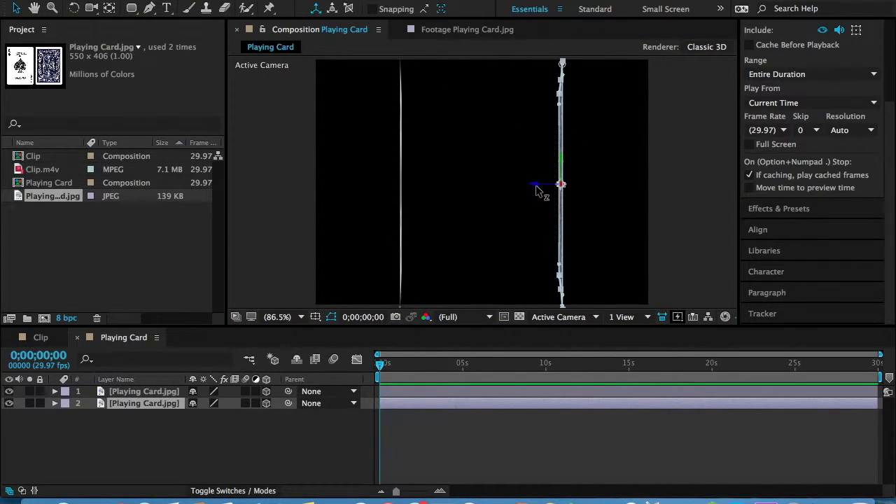
{"action": "left_click_drag", "start_coordinate": [537, 187], "coordinate": [446, 189]}
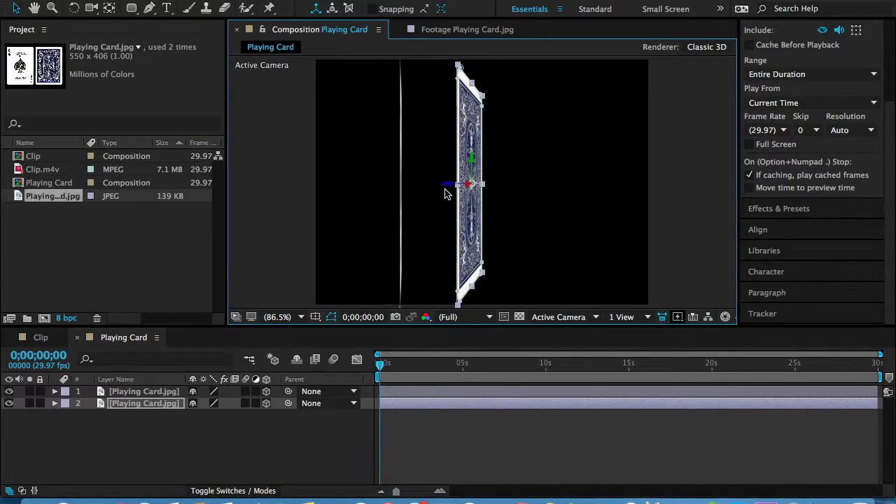
Step: Slide the ace of spades layer along its Z axis towards the card back, and turn it edge-on to the camera
{"action": "left_click", "coordinate": [402, 199]}
{"action": "left_click", "coordinate": [424, 190]}
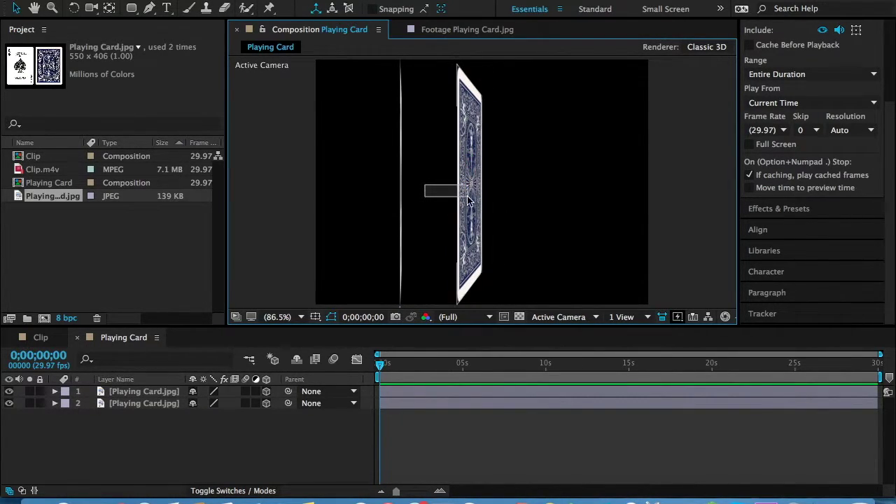
{"action": "left_click", "coordinate": [402, 197]}
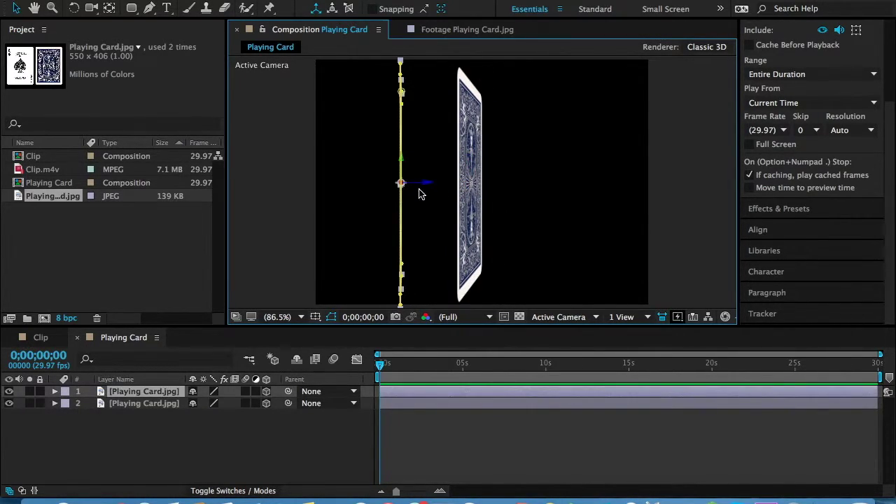
{"action": "left_click_drag", "start_coordinate": [429, 187], "coordinate": [469, 190]}
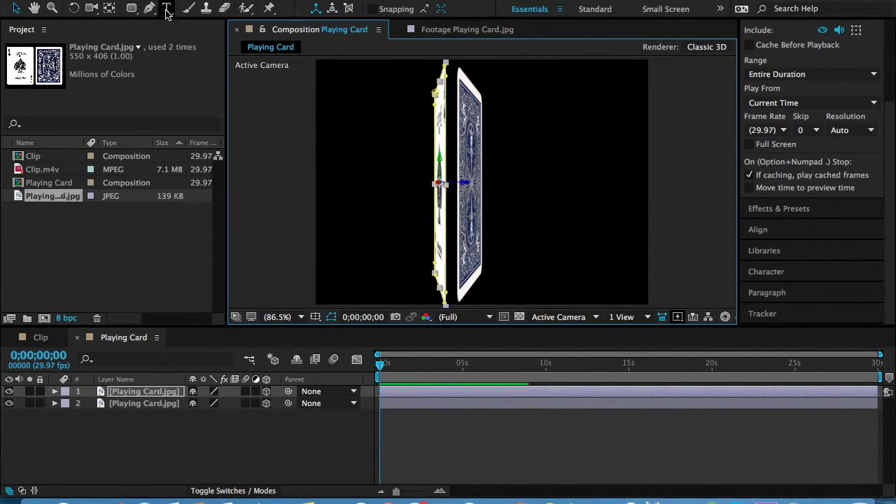
{"action": "left_click", "coordinate": [74, 8]}
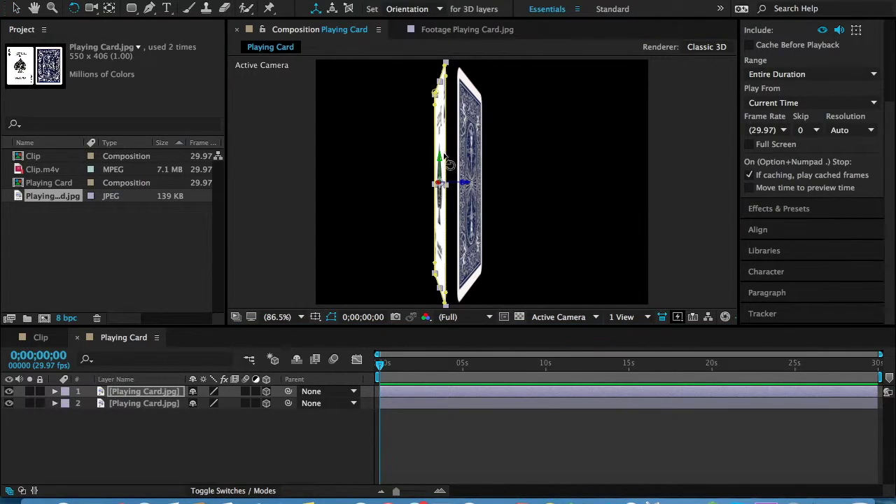
{"action": "left_click_drag", "start_coordinate": [436, 92], "coordinate": [440, 93]}
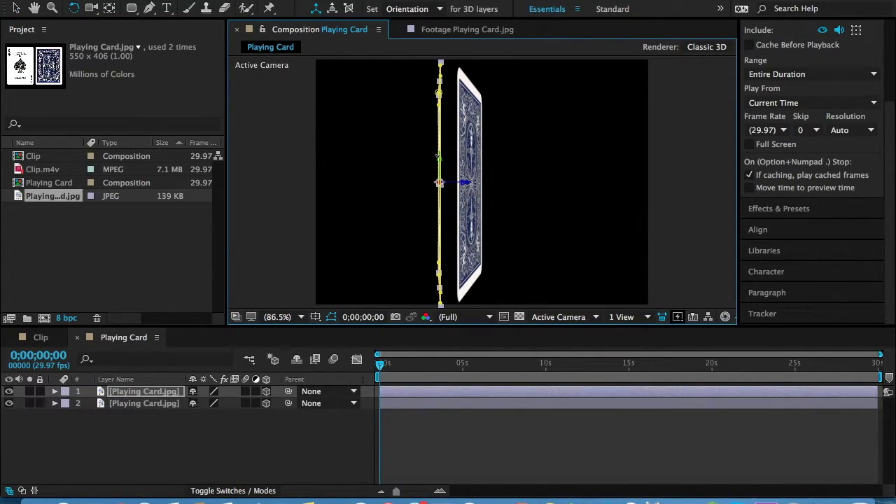
Step: Rotate the card back layer around its vertical axis to angle the other way, and shift it sideways until it overlaps the ace layer
{"action": "left_click", "coordinate": [459, 67]}
{"action": "left_click_drag", "start_coordinate": [460, 67], "coordinate": [487, 175]}
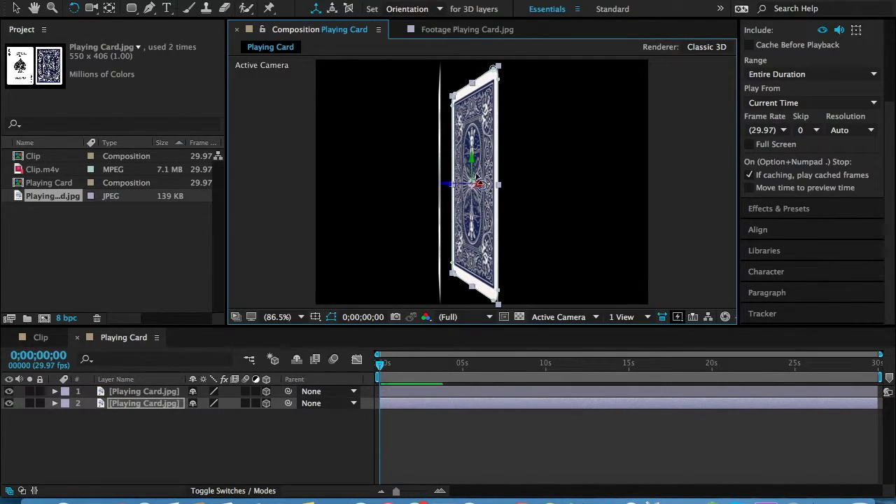
{"action": "left_click", "coordinate": [17, 9]}
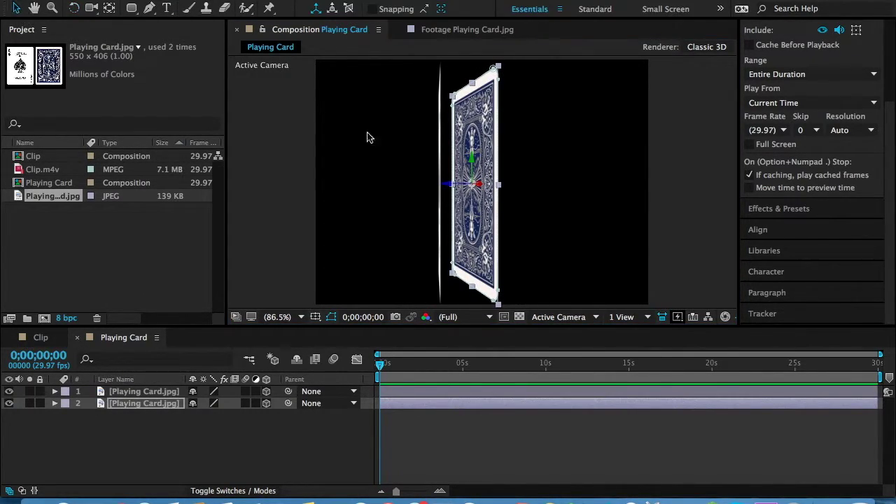
{"action": "left_click_drag", "start_coordinate": [480, 186], "coordinate": [390, 180]}
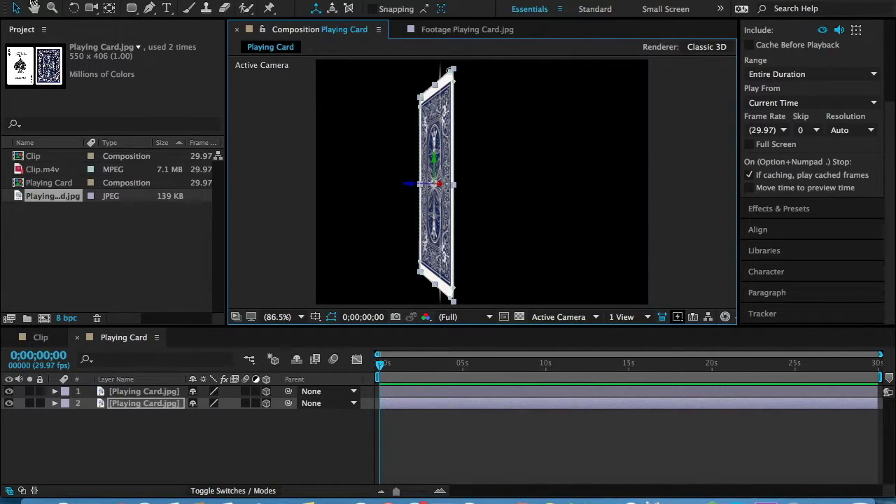
Step: Select both Playing Card.jpg layers and rotate them together around the vertical axis until the ace of spades face shows at an angle
{"action": "left_click", "coordinate": [117, 438]}
{"action": "left_click_drag", "start_coordinate": [125, 441], "coordinate": [115, 390]}
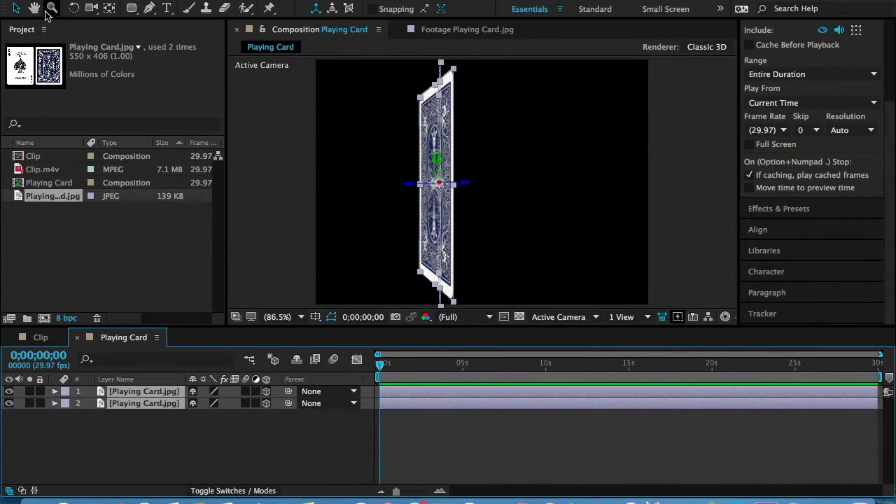
{"action": "left_click", "coordinate": [74, 10]}
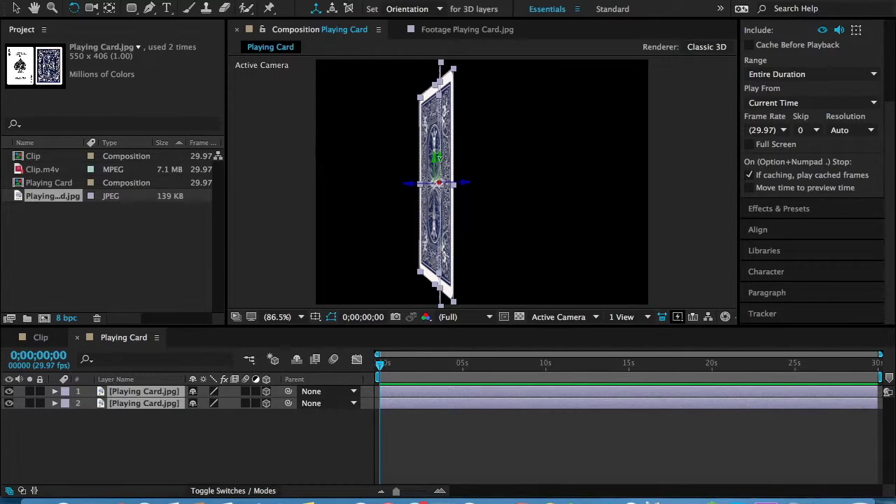
{"action": "left_click_drag", "start_coordinate": [439, 157], "coordinate": [431, 204]}
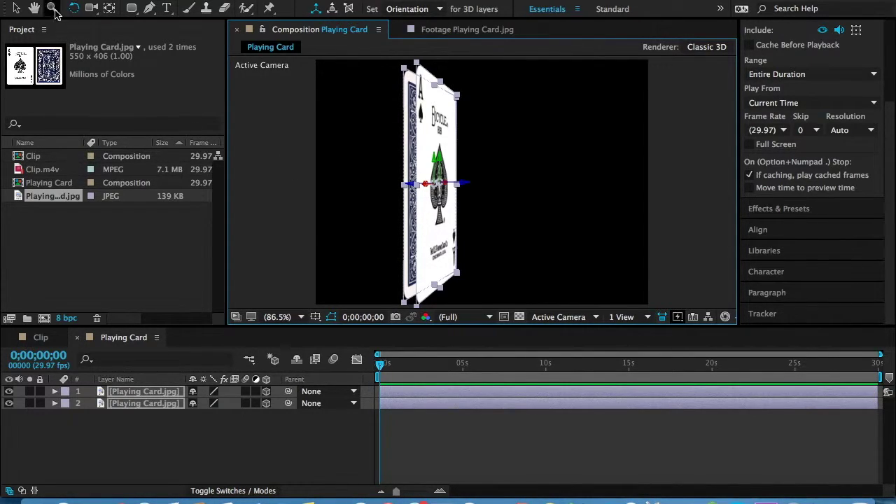
Step: Shift the ace of spades layer towards the centre of the frame, and bring the card back layer over until the two intersect
{"action": "left_click", "coordinate": [17, 10]}
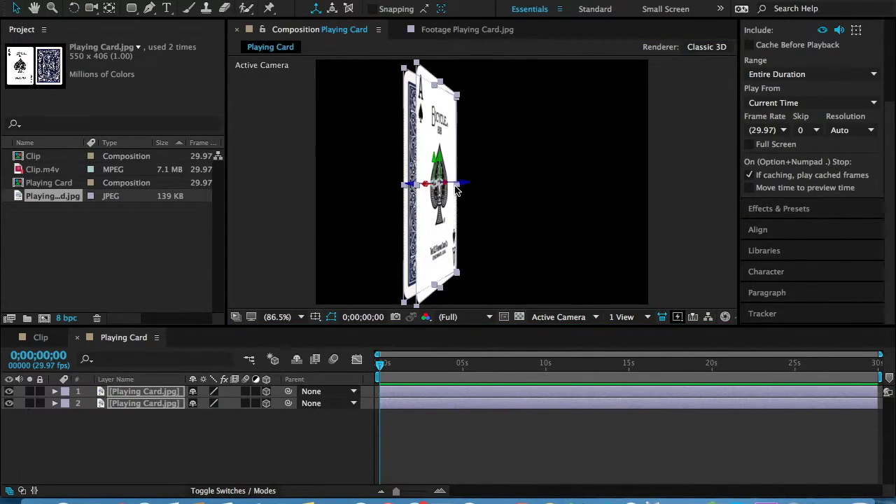
{"action": "left_click", "coordinate": [299, 200]}
{"action": "left_click", "coordinate": [435, 227]}
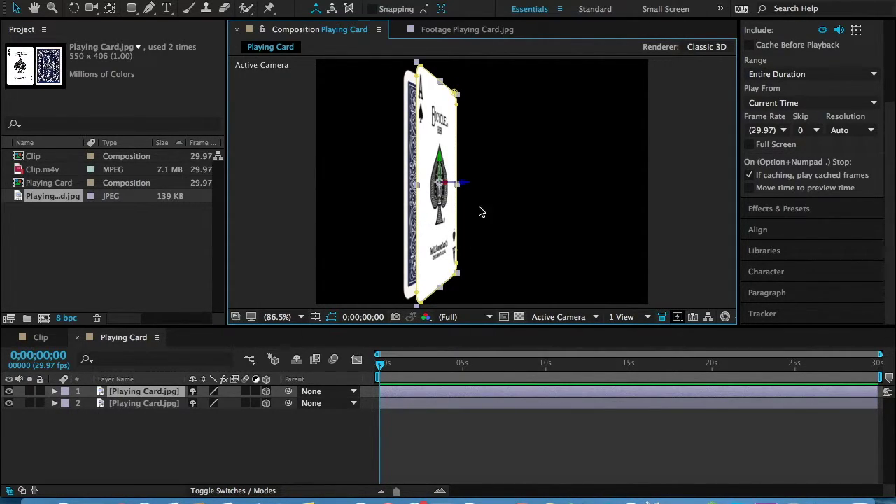
{"action": "left_click_drag", "start_coordinate": [447, 183], "coordinate": [505, 186]}
{"action": "left_click", "coordinate": [439, 199]}
{"action": "left_click_drag", "start_coordinate": [413, 185], "coordinate": [452, 183]}
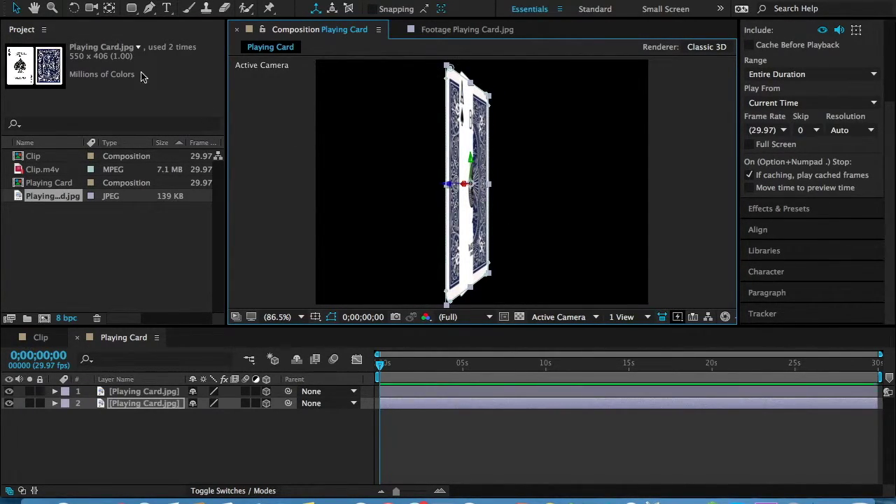
Step: Rotate the card back layer around its vertical axis until it is nearly parallel with the ace of spades layer
{"action": "left_click", "coordinate": [75, 7]}
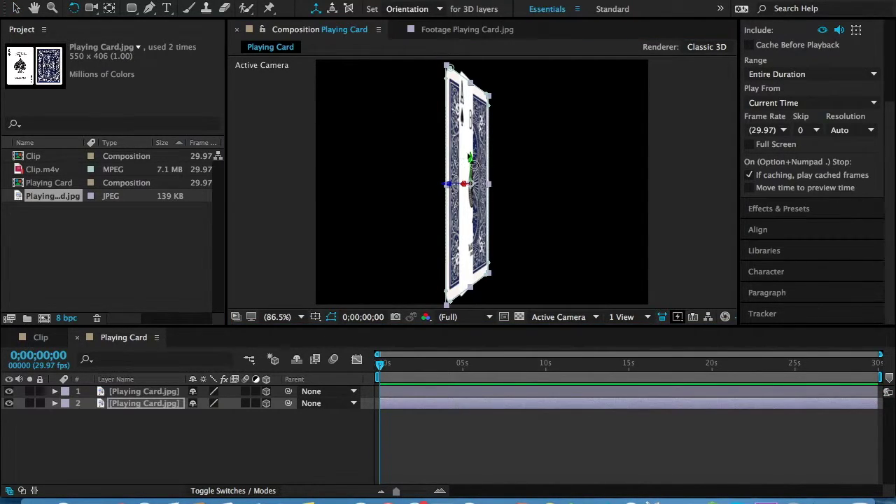
{"action": "left_click_drag", "start_coordinate": [471, 154], "coordinate": [479, 168]}
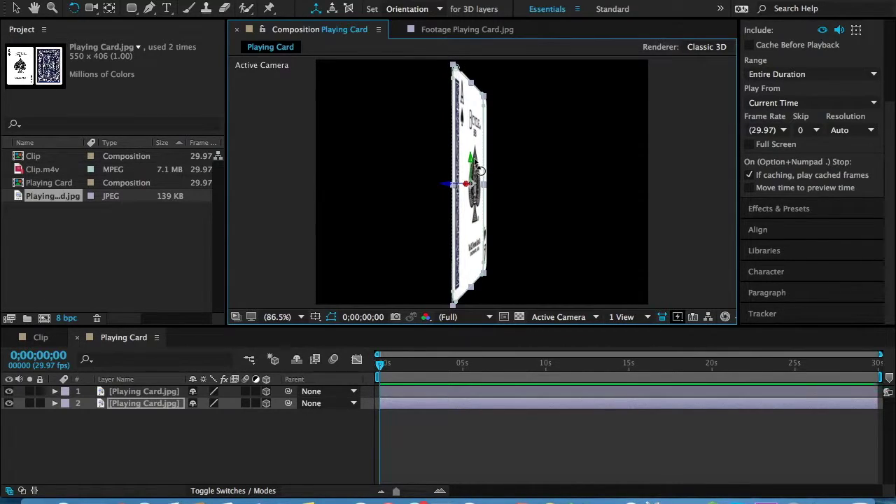
{"action": "left_click_drag", "start_coordinate": [454, 66], "coordinate": [455, 67]}
Step: Nudge the card back layer along its Z and X axes until it sits directly behind the ace of spades, and deselect it
{"action": "left_click", "coordinate": [15, 7]}
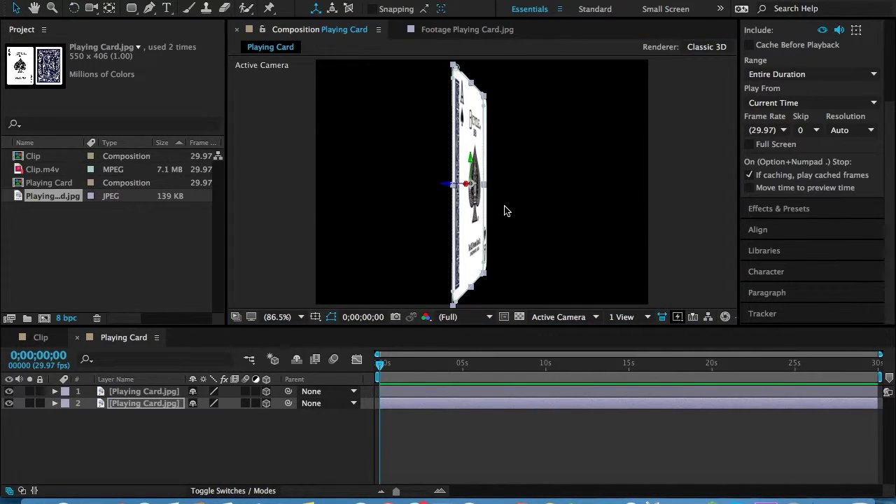
{"action": "left_click", "coordinate": [446, 189]}
{"action": "left_click", "coordinate": [455, 197]}
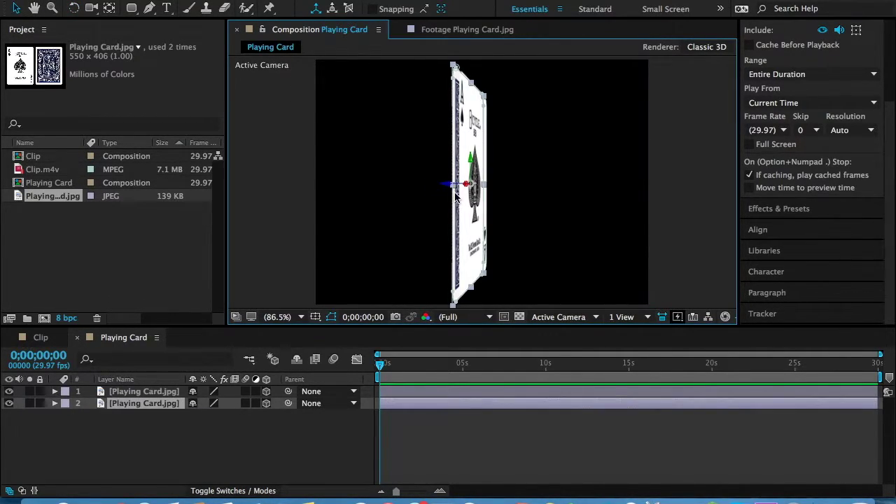
{"action": "left_click", "coordinate": [446, 189]}
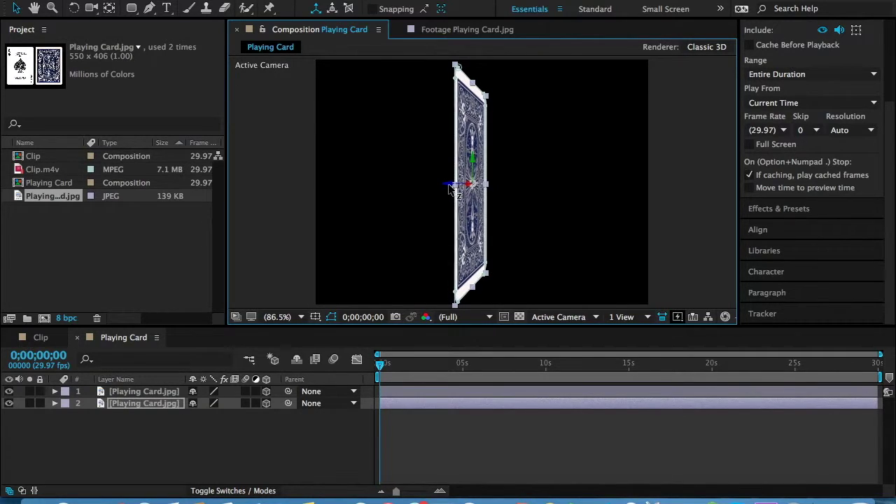
{"action": "left_click_drag", "start_coordinate": [465, 187], "coordinate": [481, 184]}
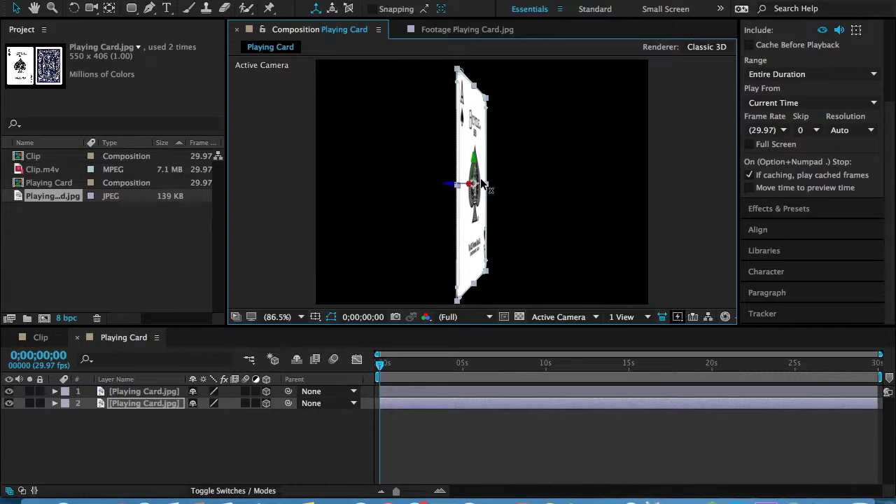
{"action": "left_click", "coordinate": [420, 264]}
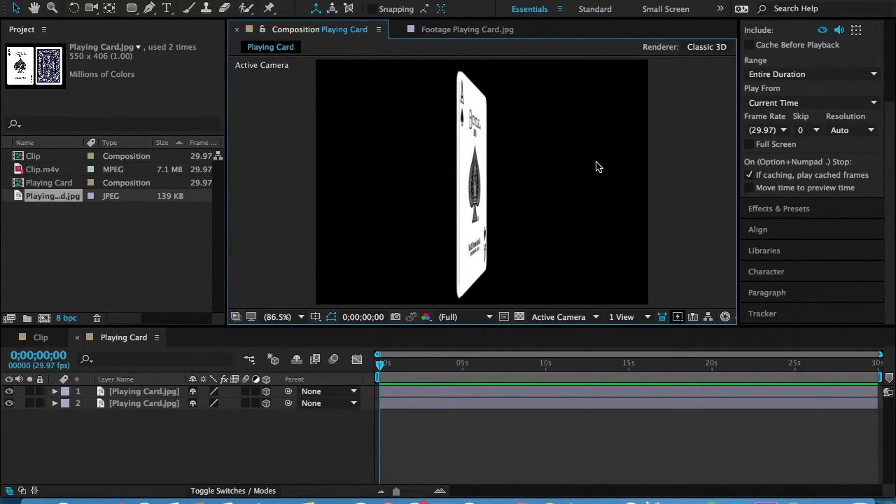
Step: Rotate both card layers together around the vertical axis until the blue card back faces the camera, and clear the selection
{"action": "left_click", "coordinate": [462, 169]}
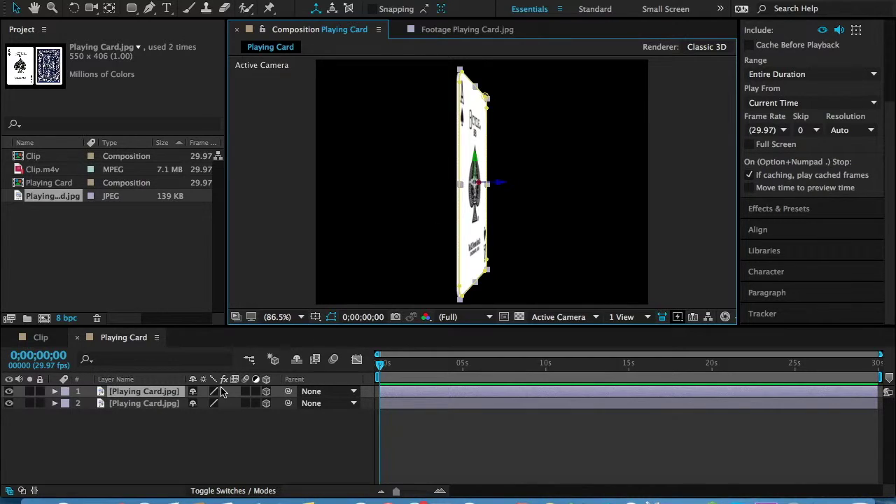
{"action": "left_click_drag", "start_coordinate": [168, 432], "coordinate": [161, 384]}
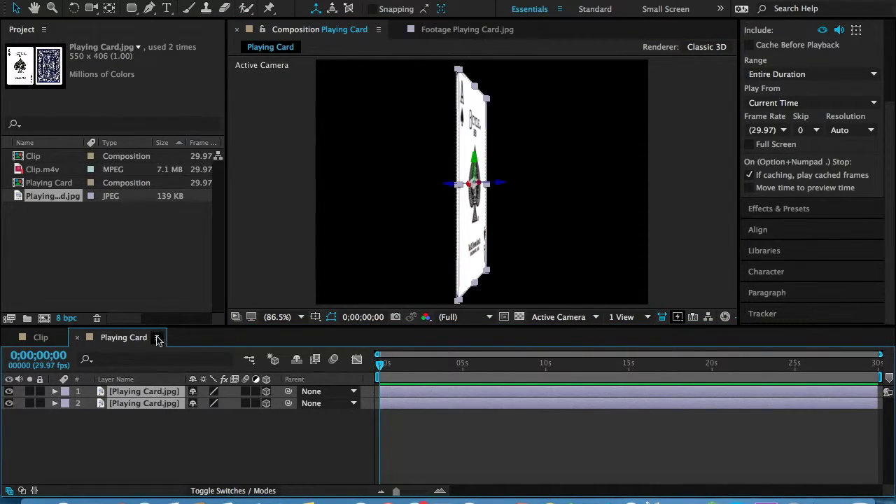
{"action": "left_click", "coordinate": [75, 8]}
{"action": "left_click_drag", "start_coordinate": [476, 158], "coordinate": [422, 165]}
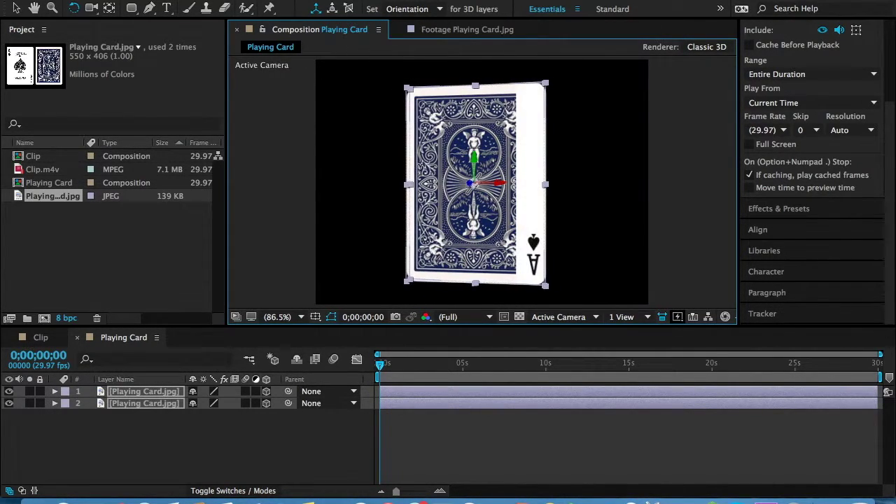
{"action": "left_click", "coordinate": [594, 193]}
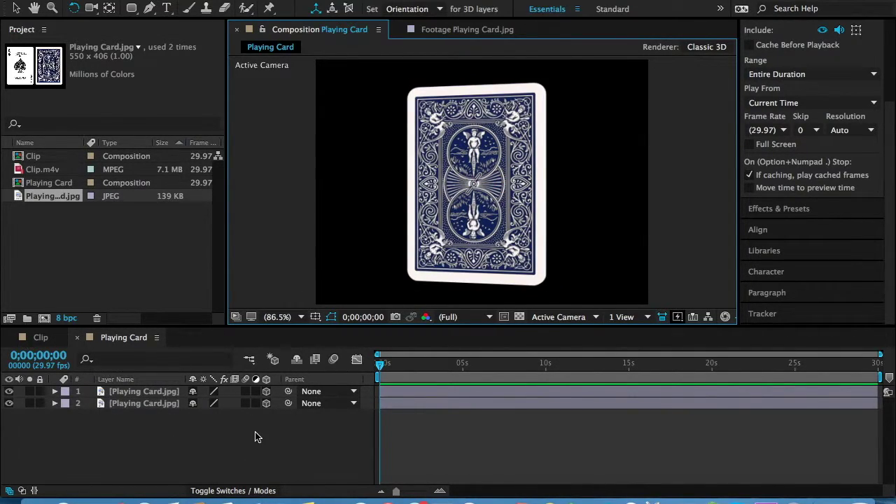
Step: Rename the blue card back layer as Card Backing
{"action": "left_click", "coordinate": [120, 402]}
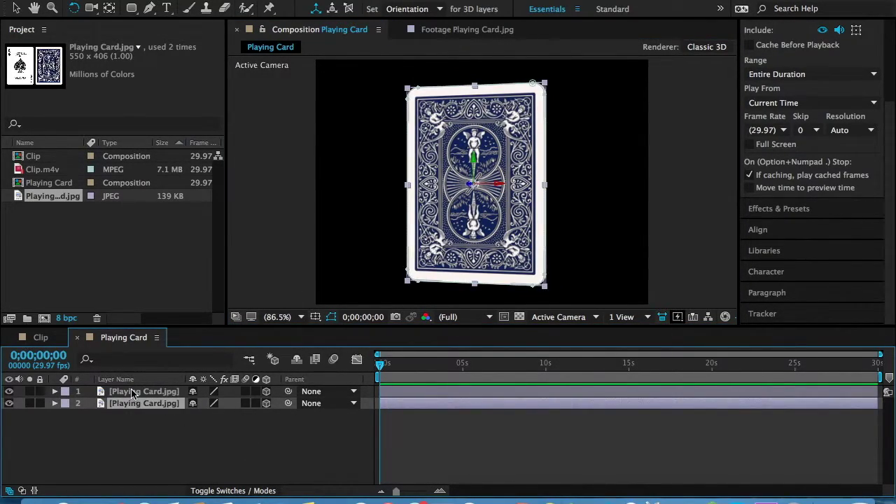
{"action": "left_click", "coordinate": [132, 393]}
{"action": "left_click", "coordinate": [128, 405]}
{"action": "left_click", "coordinate": [137, 420]}
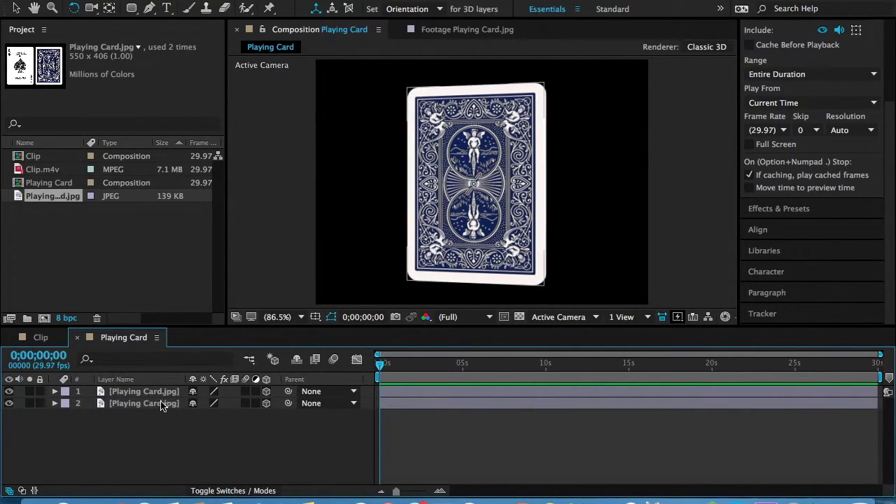
{"action": "left_click", "coordinate": [160, 405]}
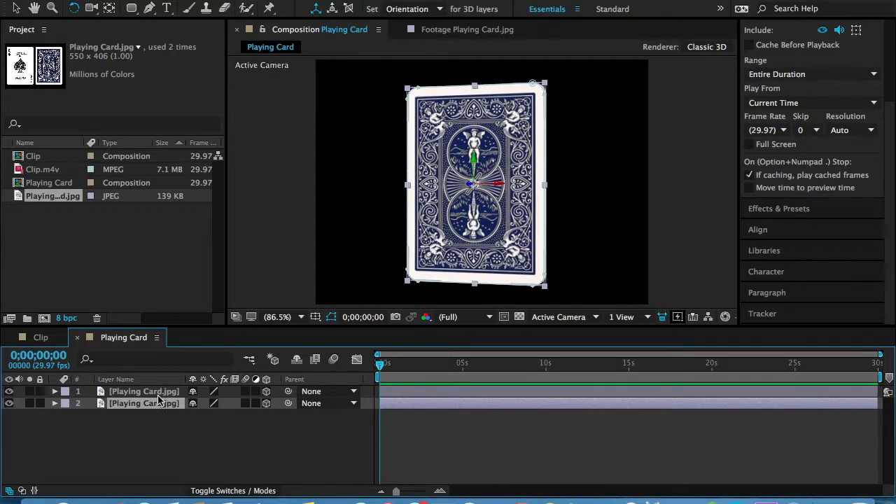
{"action": "left_click", "coordinate": [159, 397]}
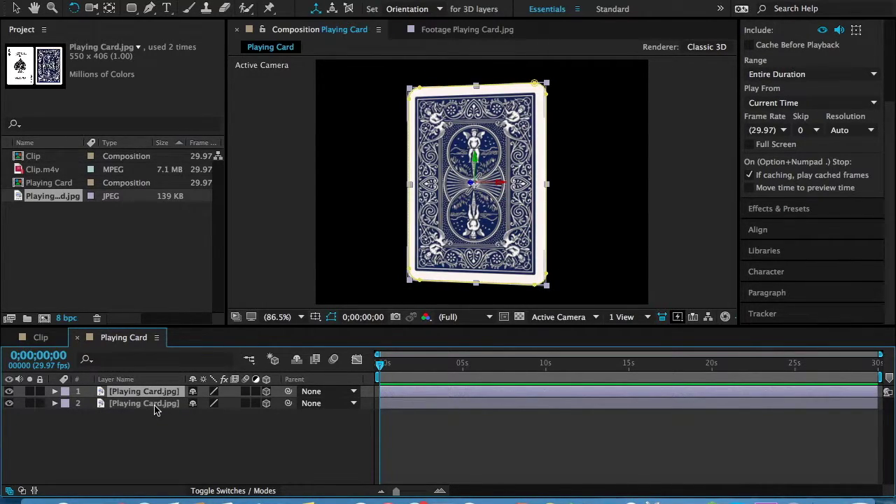
{"action": "left_click", "coordinate": [155, 405]}
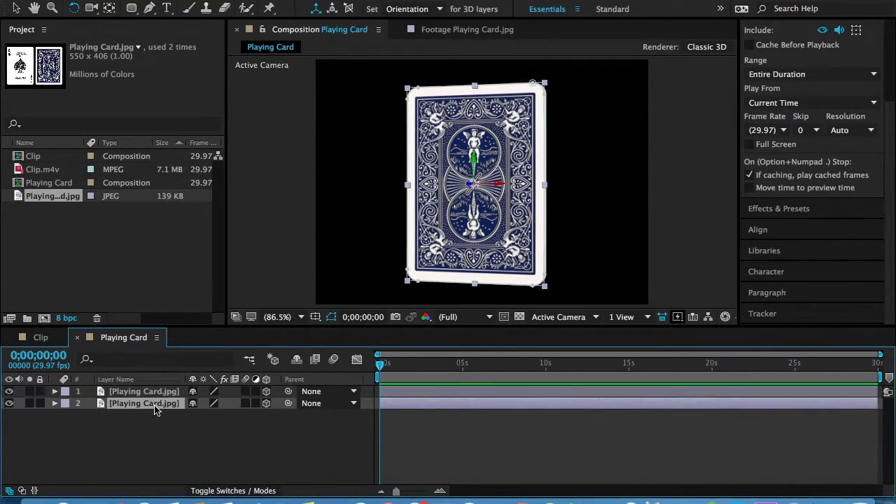
{"action": "right_click", "coordinate": [90, 408]}
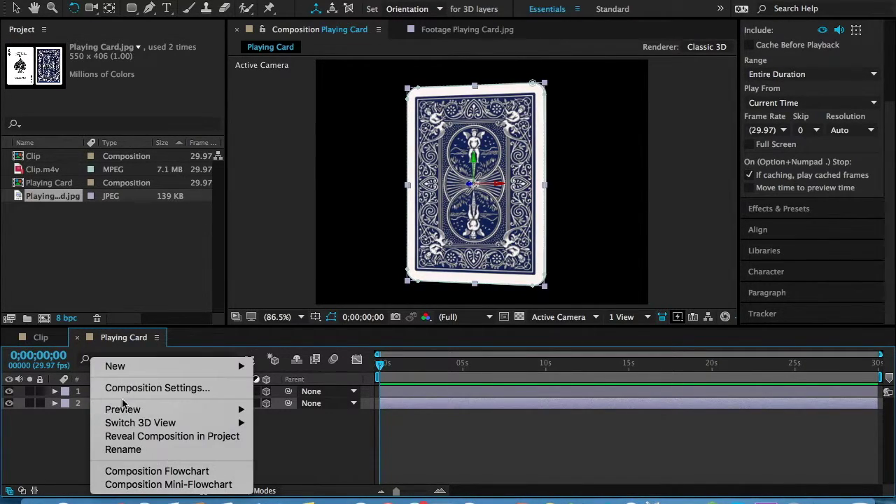
{"action": "left_click", "coordinate": [136, 452]}
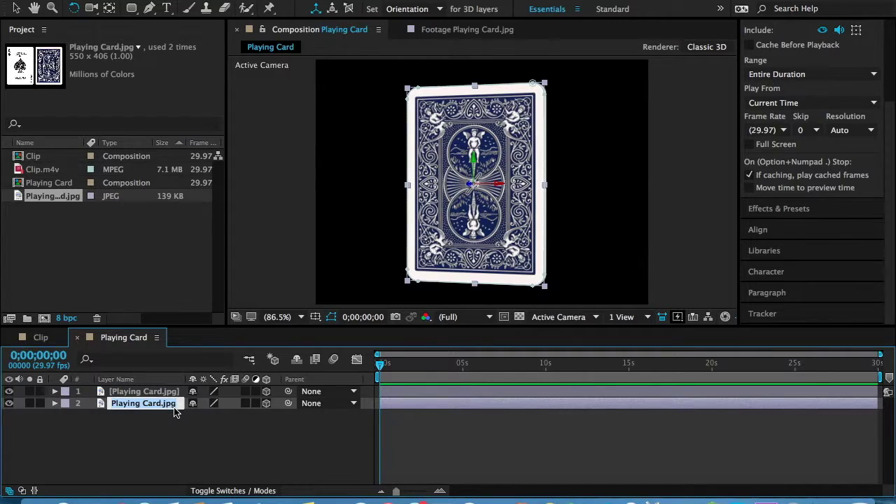
{"action": "type", "text": "R"}
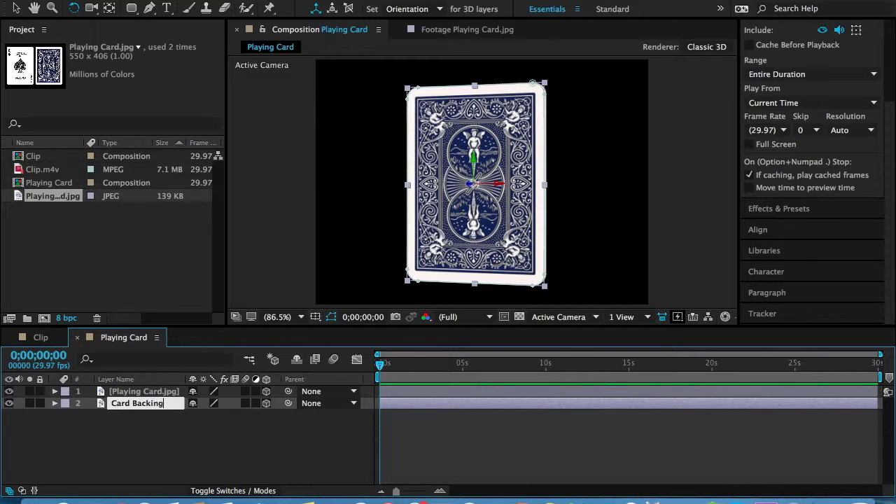
{"action": "left_click", "coordinate": [171, 438]}
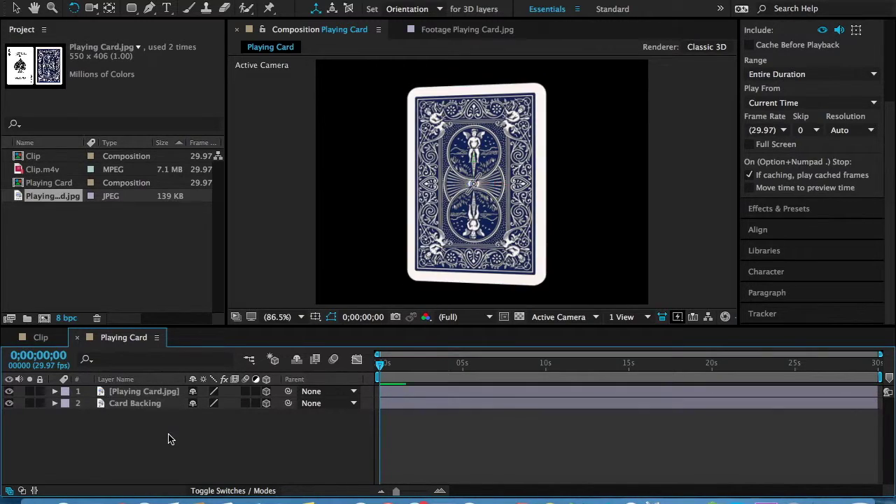
Step: Rename the ace of spades layer as Card Front and clear the selection
{"action": "right_click", "coordinate": [88, 396]}
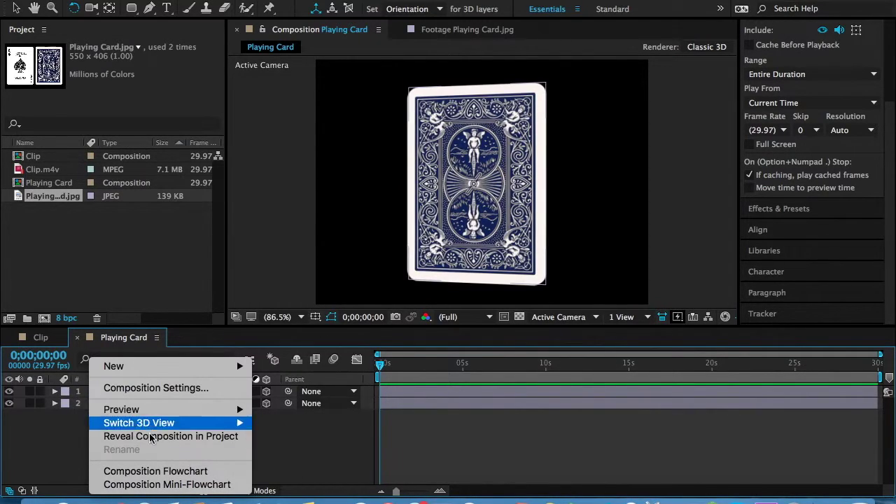
{"action": "left_click", "coordinate": [83, 453]}
{"action": "left_click", "coordinate": [86, 394]}
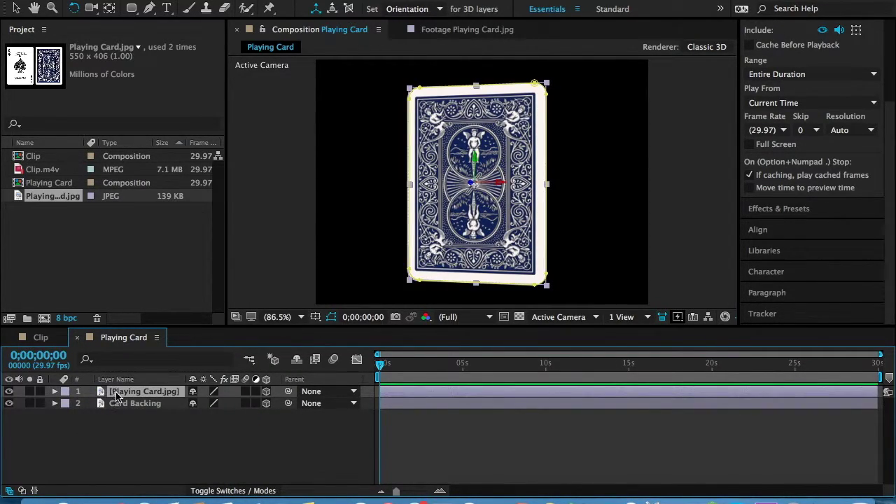
{"action": "right_click", "coordinate": [86, 393]}
{"action": "left_click", "coordinate": [192, 451]}
{"action": "type", "text": "Card Front"}
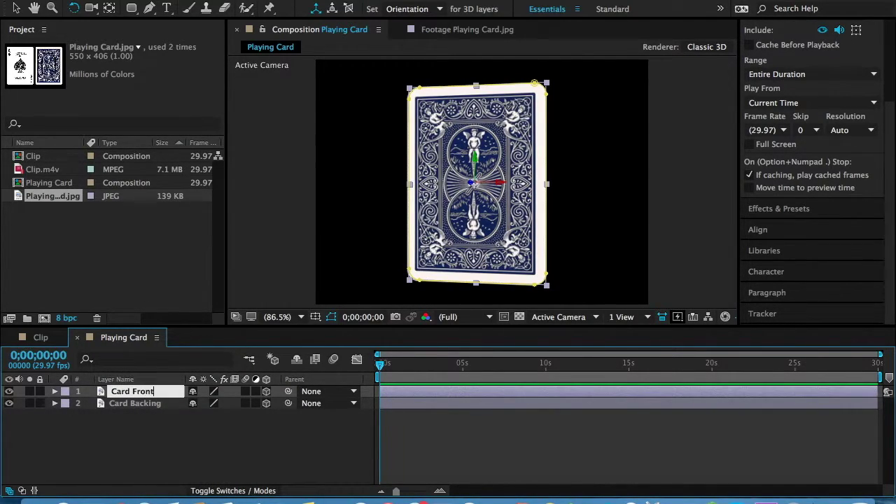
{"action": "key", "text": "Return"}
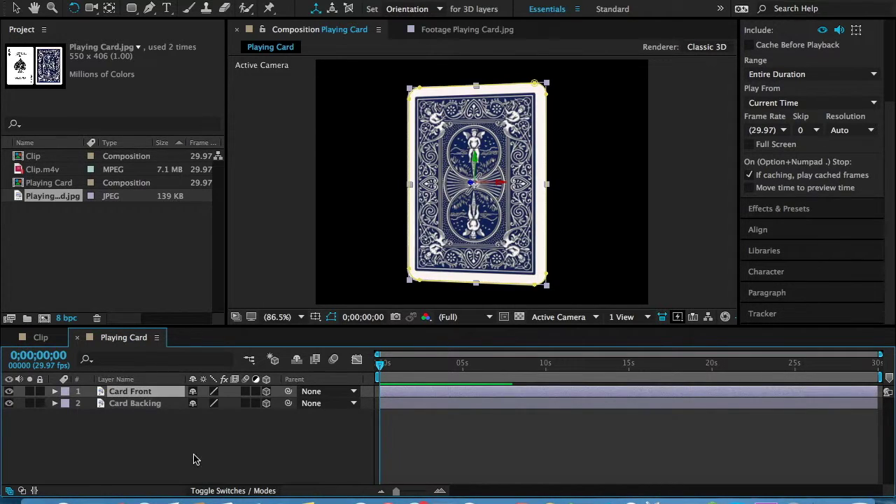
{"action": "left_click", "coordinate": [190, 471]}
Step: Parent the Card Backing layer to the Card Front layer
{"action": "left_click_drag", "start_coordinate": [169, 431], "coordinate": [105, 387]}
{"action": "left_click", "coordinate": [287, 467]}
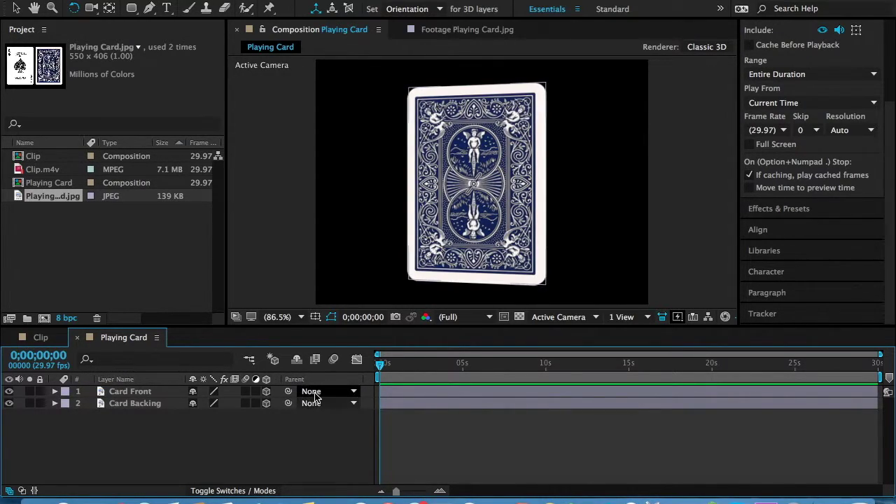
{"action": "left_click", "coordinate": [322, 404]}
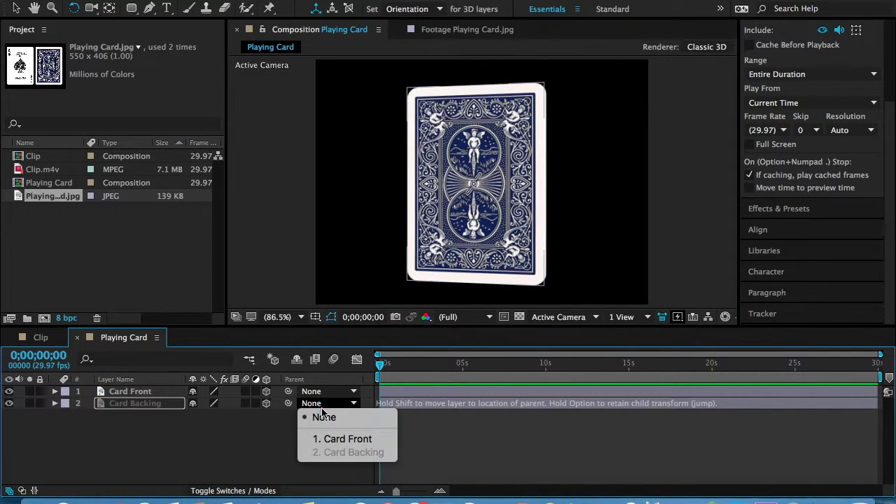
{"action": "left_click", "coordinate": [329, 439]}
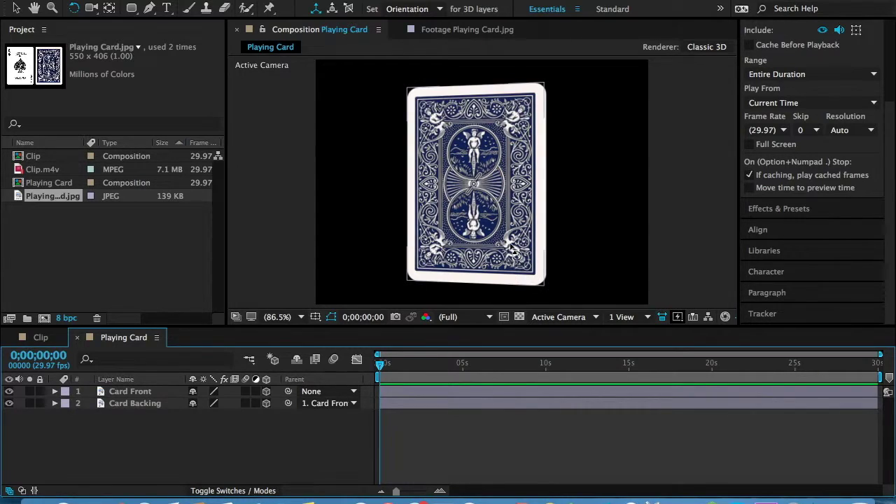
Step: Rotate the Card Front layer around its vertical axis until the two-sided card is edge-on to the camera
{"action": "left_click", "coordinate": [138, 391]}
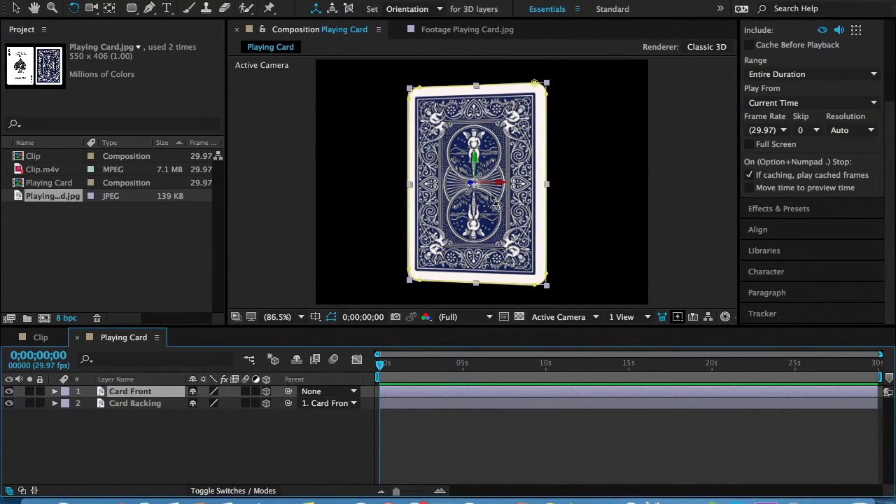
{"action": "left_click", "coordinate": [502, 183]}
{"action": "left_click_drag", "start_coordinate": [477, 182], "coordinate": [421, 164]}
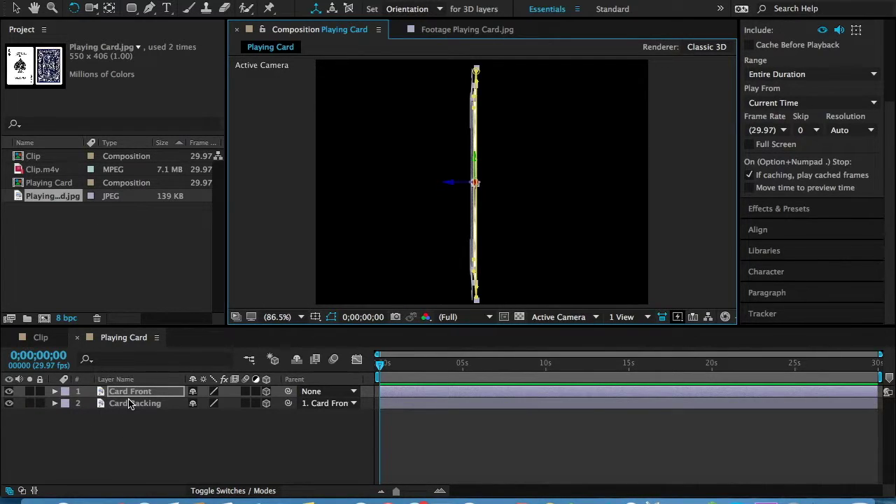
Step: Adjust the Card Backing layer's rotation slightly and move it along its Z axis to close the gap to the Card Front layer
{"action": "left_click", "coordinate": [169, 424]}
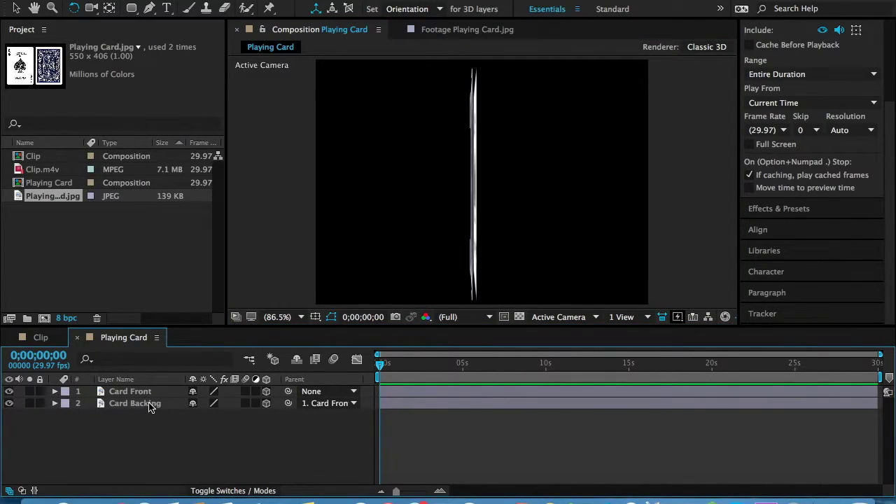
{"action": "left_click", "coordinate": [150, 408]}
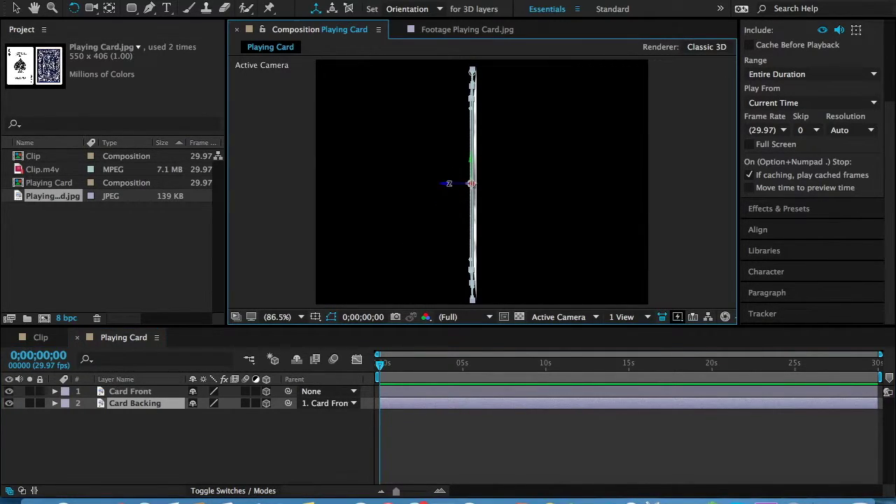
{"action": "key", "text": "Return"}
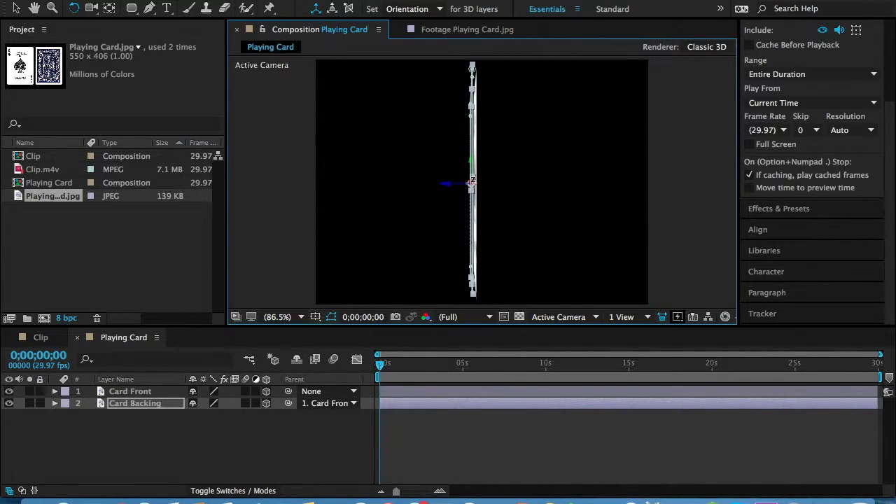
{"action": "left_click", "coordinate": [15, 7]}
{"action": "left_click_drag", "start_coordinate": [451, 189], "coordinate": [445, 185]}
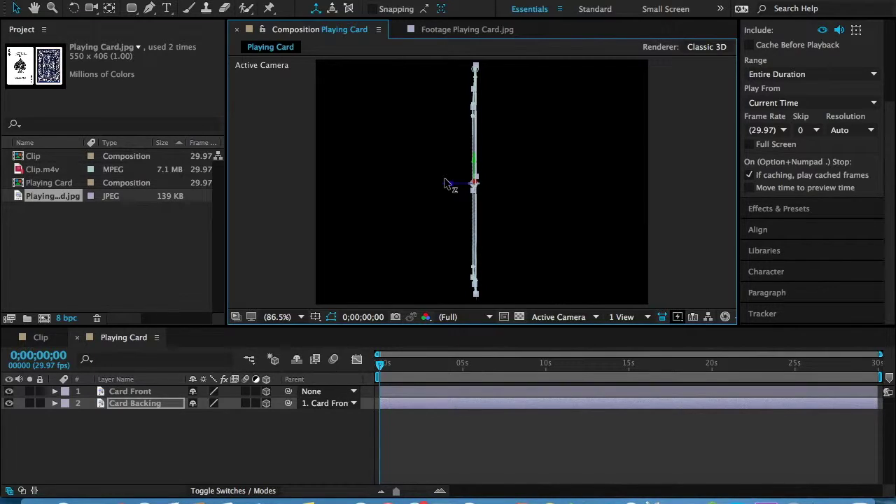
{"action": "left_click", "coordinate": [539, 173]}
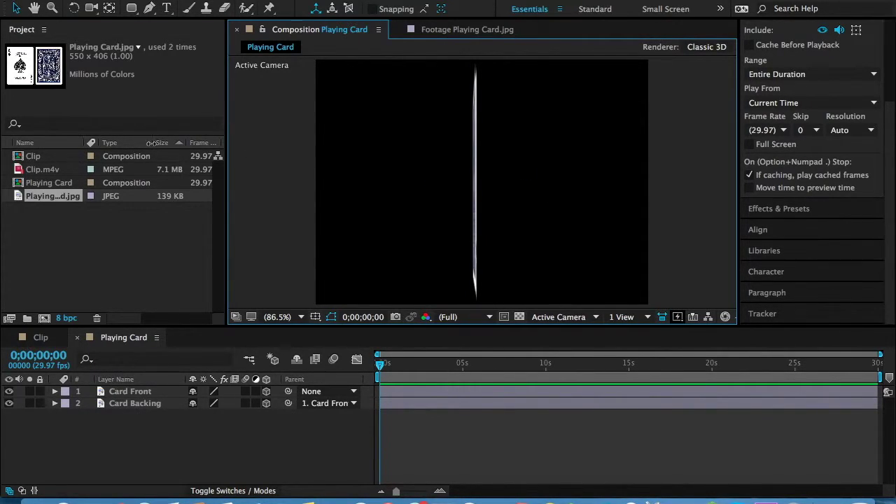
Step: Rotate the Card Front layer around its vertical axis until its ace side faces the camera squarely
{"action": "left_click", "coordinate": [129, 391]}
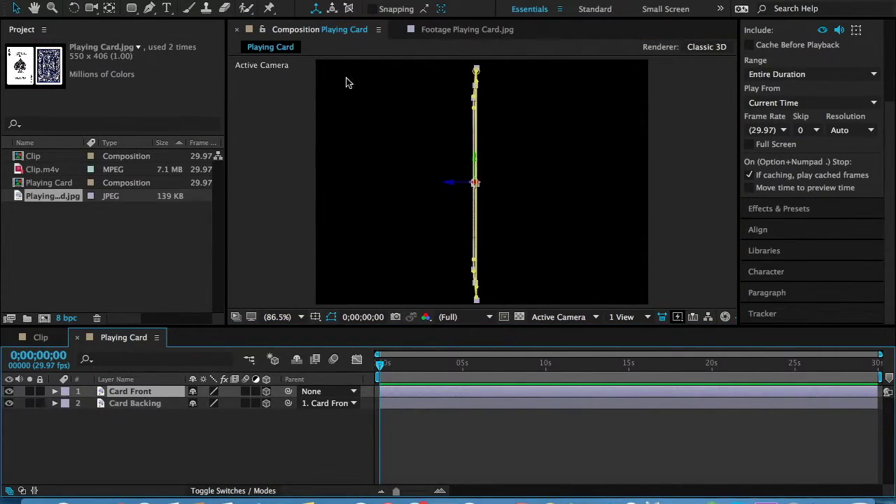
{"action": "left_click", "coordinate": [74, 8]}
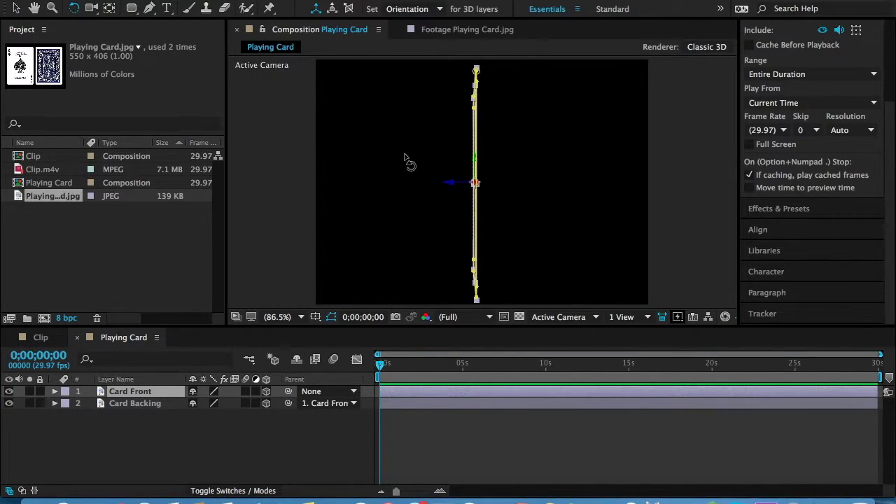
{"action": "left_click_drag", "start_coordinate": [491, 161], "coordinate": [420, 165]}
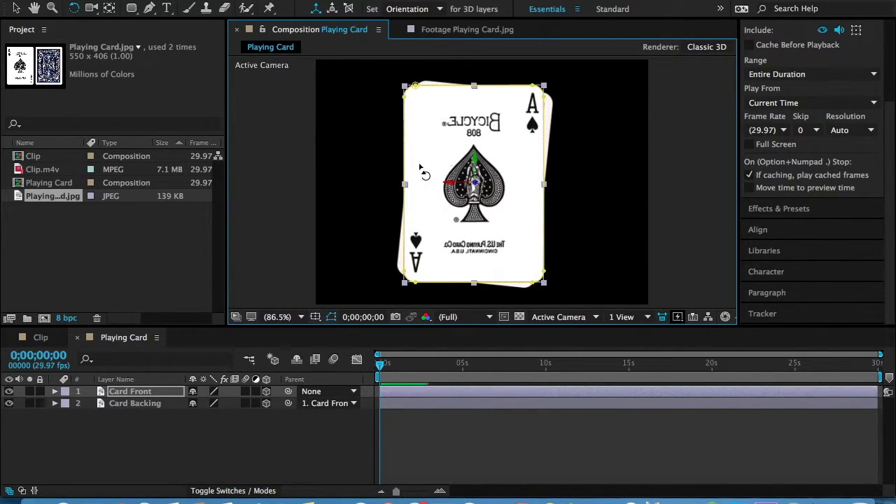
Step: Rotate the Card Backing layer around its Z axis until its edges line up with the Card Front layer, and deselect it
{"action": "left_click", "coordinate": [144, 404]}
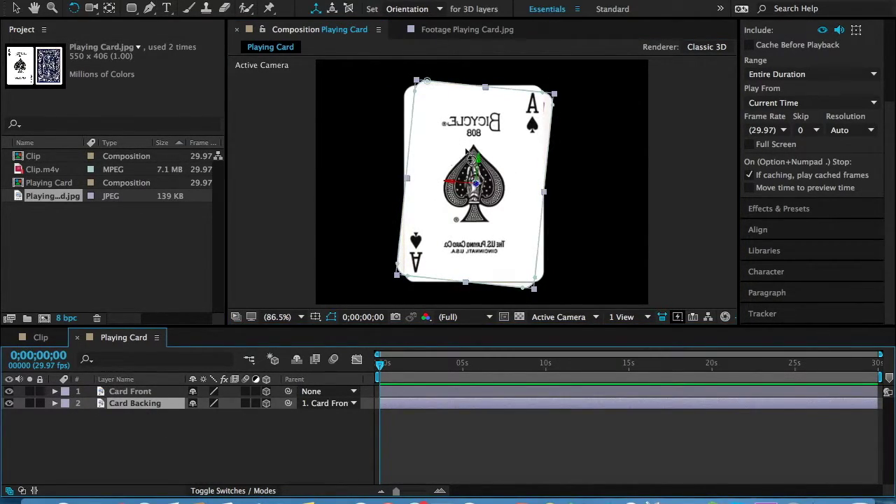
{"action": "left_click_drag", "start_coordinate": [475, 182], "coordinate": [489, 180]}
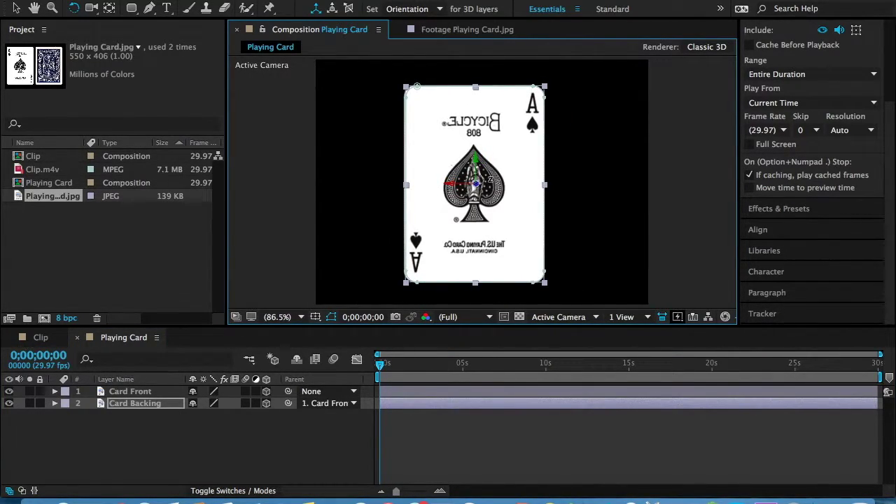
{"action": "left_click", "coordinate": [308, 476]}
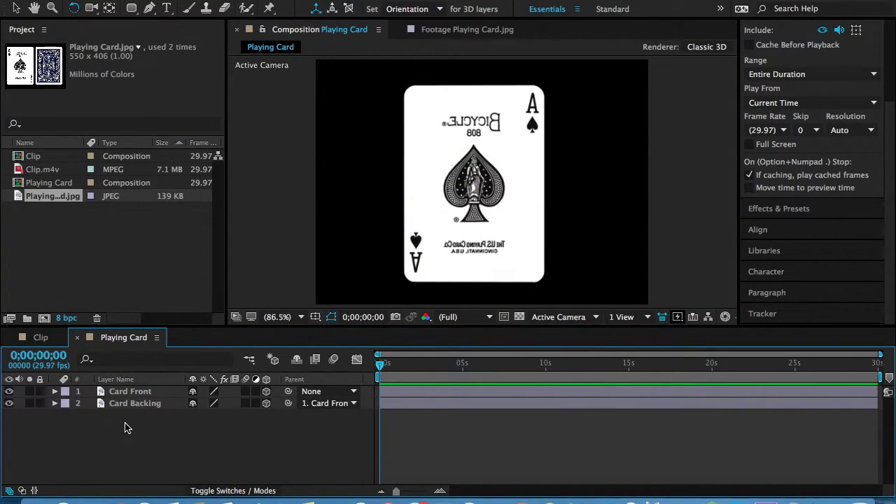
Step: Rotate the Card Front layer around several axes until the whole card lies diagonally tilted with the ace side showing, and clear the selection
{"action": "left_click", "coordinate": [139, 404]}
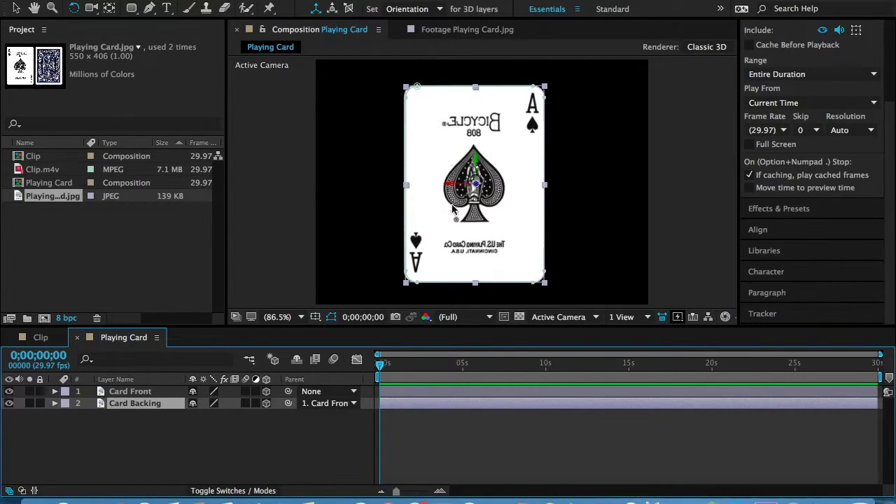
{"action": "left_click", "coordinate": [147, 392]}
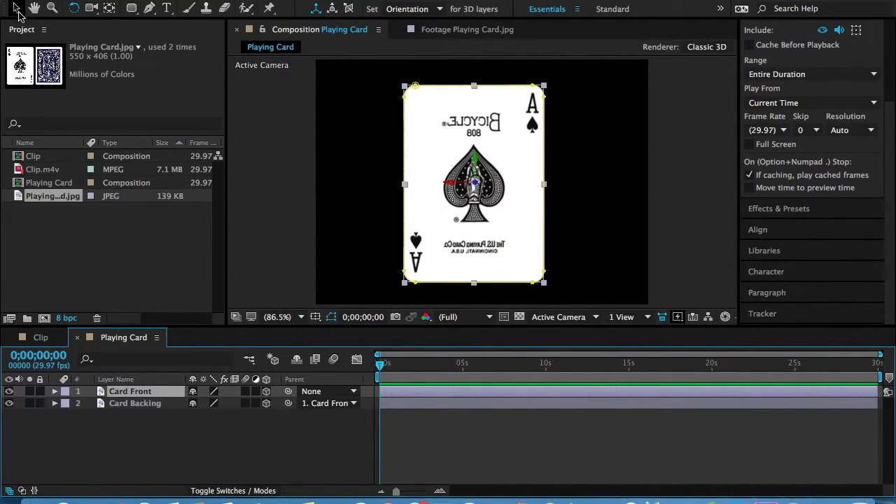
{"action": "left_click", "coordinate": [478, 158]}
{"action": "left_click_drag", "start_coordinate": [478, 158], "coordinate": [534, 166]}
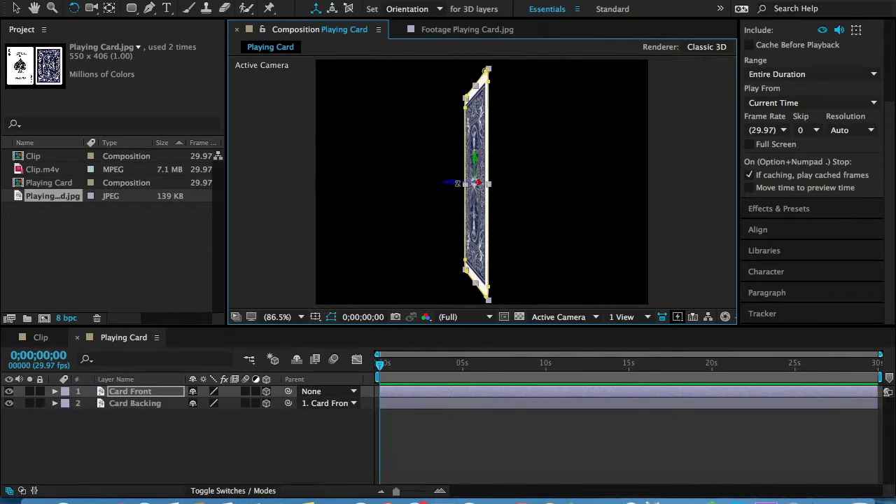
{"action": "left_click_drag", "start_coordinate": [476, 156], "coordinate": [444, 100]}
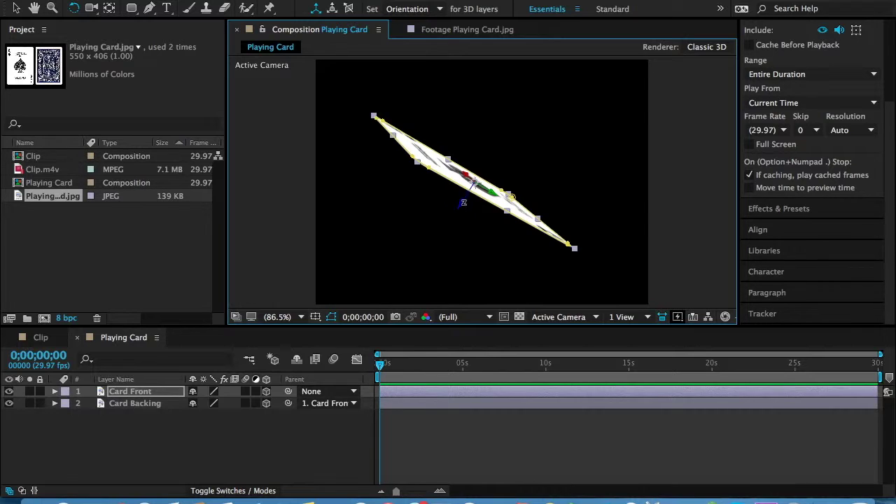
{"action": "left_click_drag", "start_coordinate": [449, 174], "coordinate": [413, 166]}
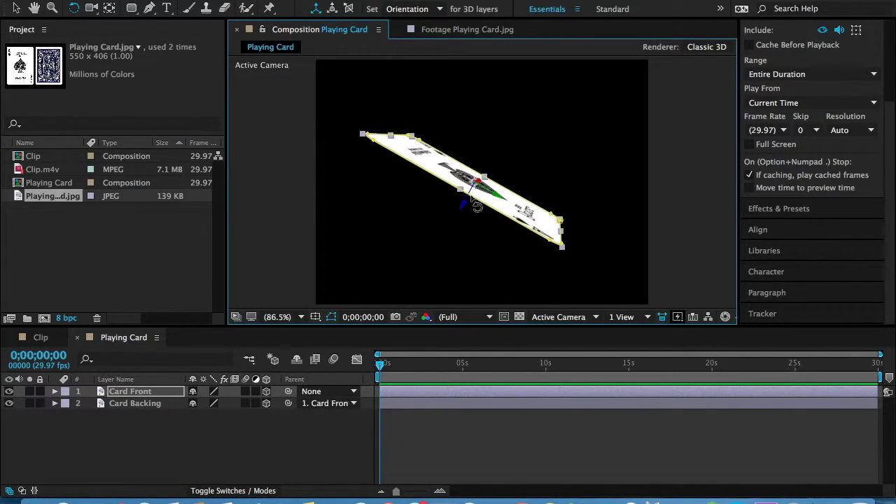
{"action": "left_click", "coordinate": [434, 185]}
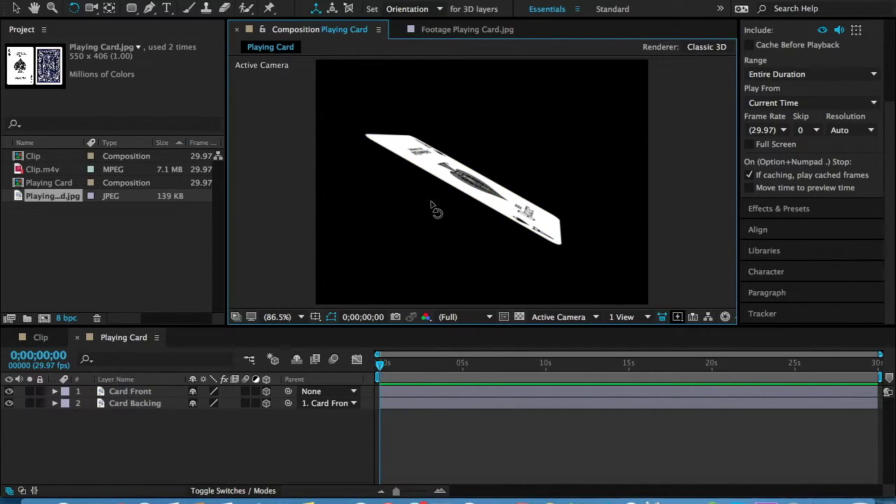
Step: Rotate the Card Front layer around several axes until the card lies tilted with its blue backing side showing
{"action": "left_click", "coordinate": [444, 181]}
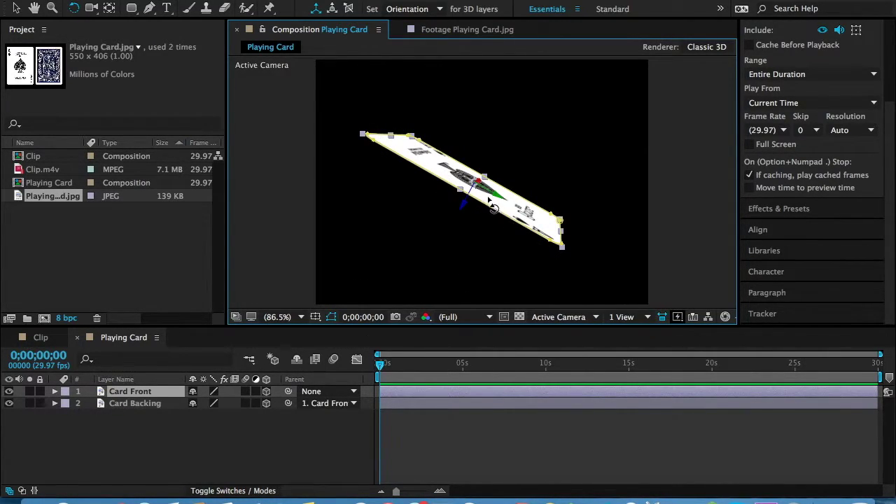
{"action": "left_click_drag", "start_coordinate": [492, 208], "coordinate": [538, 213]}
{"action": "left_click_drag", "start_coordinate": [454, 216], "coordinate": [414, 126]}
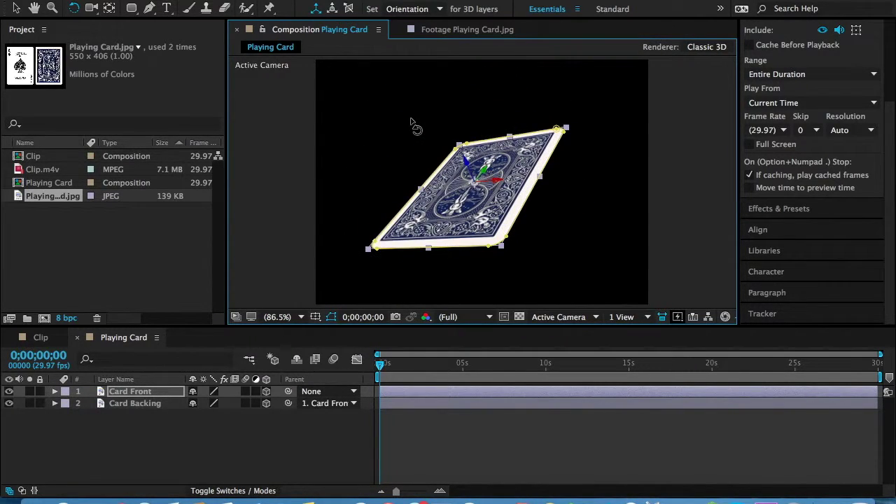
Step: Move the Card Backing layer slightly along its Z axis relative to the Card Front layer, and clear the selection
{"action": "left_click", "coordinate": [160, 406]}
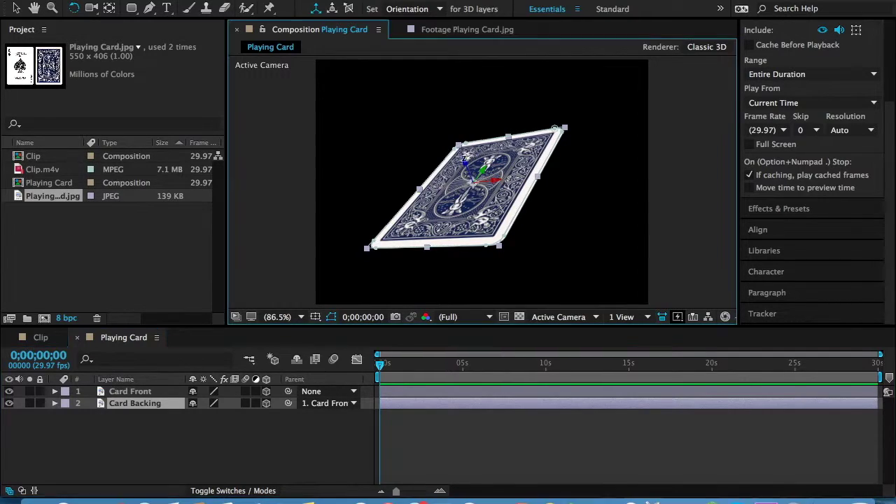
{"action": "key", "text": "Return"}
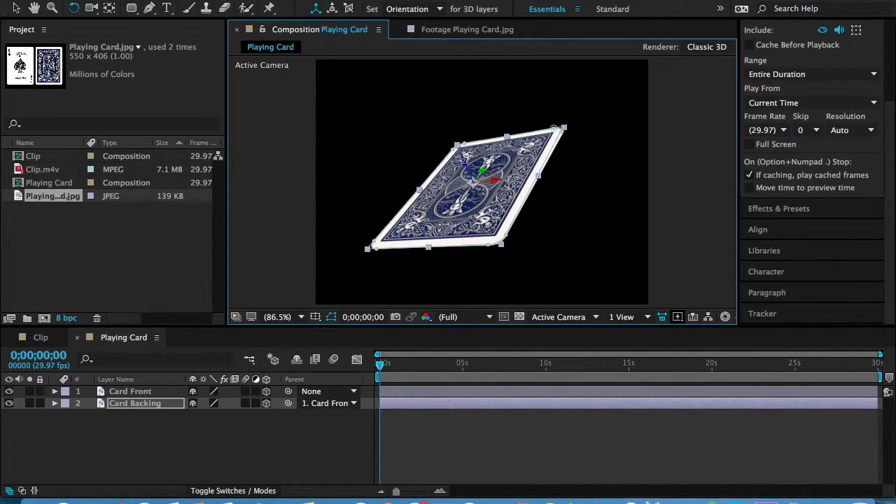
{"action": "left_click", "coordinate": [15, 7]}
{"action": "left_click_drag", "start_coordinate": [462, 158], "coordinate": [463, 157]}
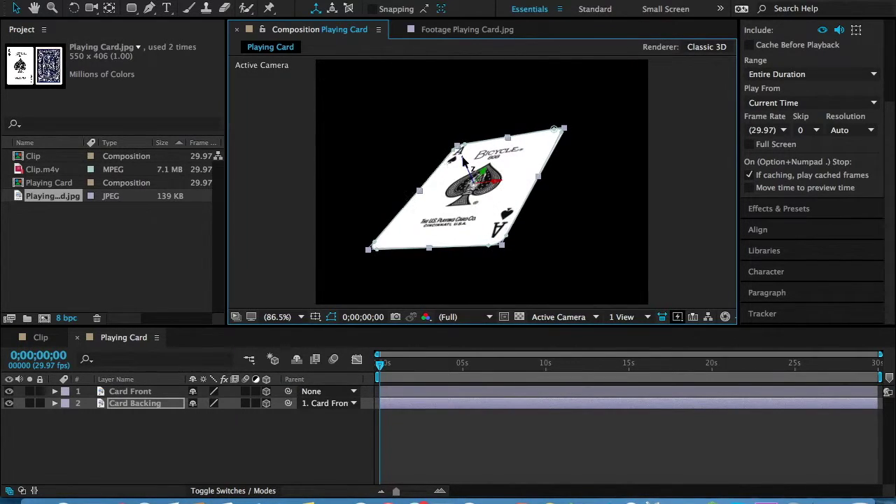
{"action": "left_click", "coordinate": [613, 220]}
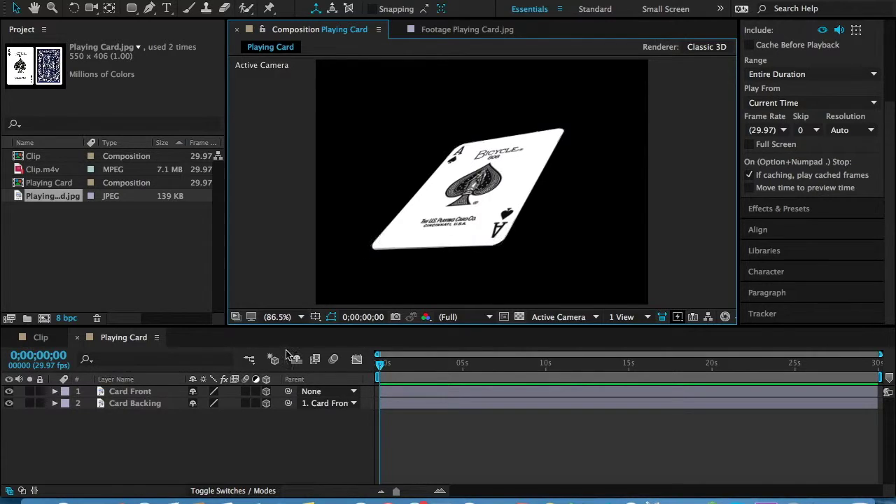
Step: Rotate the Card Front layer to show the backing side and back until the ace side faces the camera at a slant, and deselect it
{"action": "left_click", "coordinate": [74, 8]}
{"action": "left_click_drag", "start_coordinate": [521, 223], "coordinate": [493, 175]}
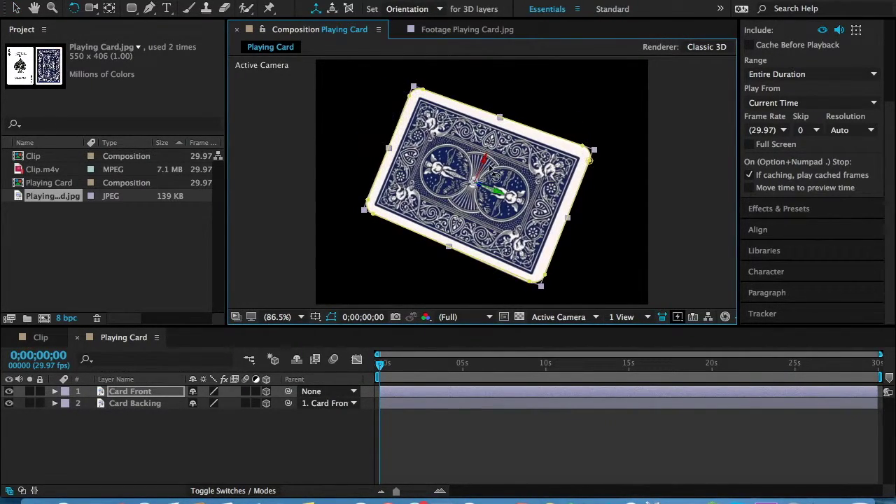
{"action": "left_click", "coordinate": [620, 233]}
{"action": "left_click", "coordinate": [483, 241]}
{"action": "left_click", "coordinate": [458, 155]}
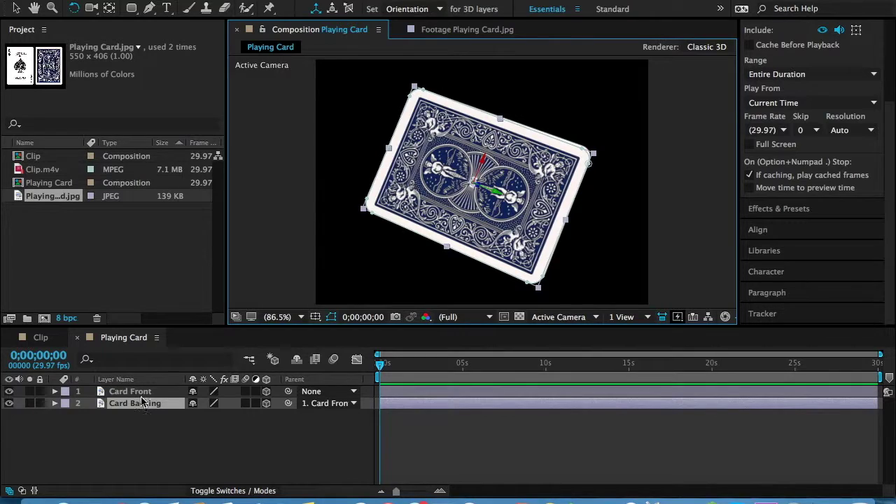
{"action": "left_click", "coordinate": [143, 392]}
{"action": "left_click_drag", "start_coordinate": [523, 167], "coordinate": [502, 123]}
{"action": "left_click", "coordinate": [194, 451]}
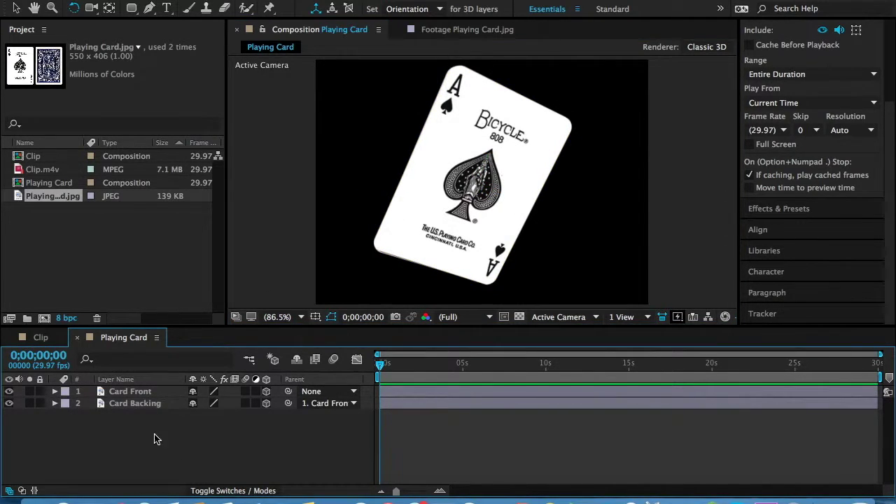
Step: Switch to the Clip composition and run Track Camera on the Clip.m4v layer
{"action": "mouse_move", "coordinate": [150, 435]}
{"action": "left_mouse_down"}
{"action": "mouse_move", "coordinate": [143, 396]}
{"action": "mouse_move", "coordinate": [133, 389]}
{"action": "mouse_move", "coordinate": [136, 436]}
{"action": "left_mouse_up"}
{"action": "left_click", "coordinate": [44, 339]}
{"action": "left_click", "coordinate": [171, 441]}
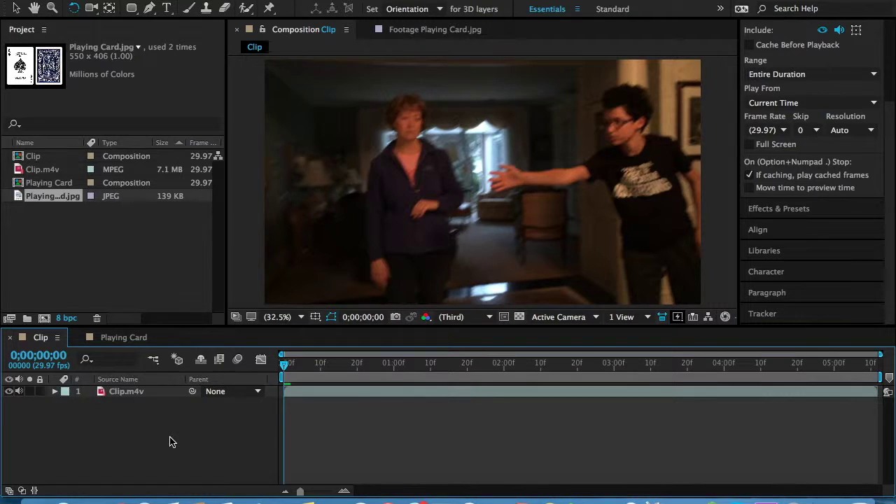
{"action": "left_click", "coordinate": [130, 396]}
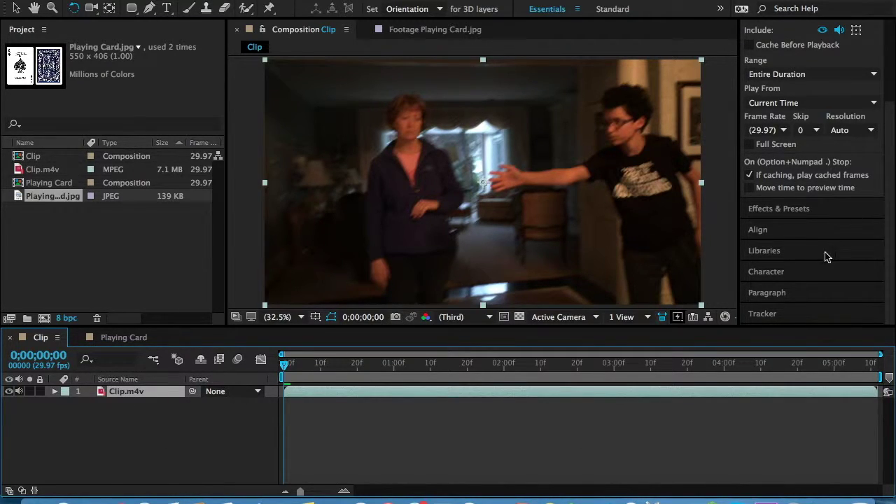
{"action": "left_click", "coordinate": [764, 314]}
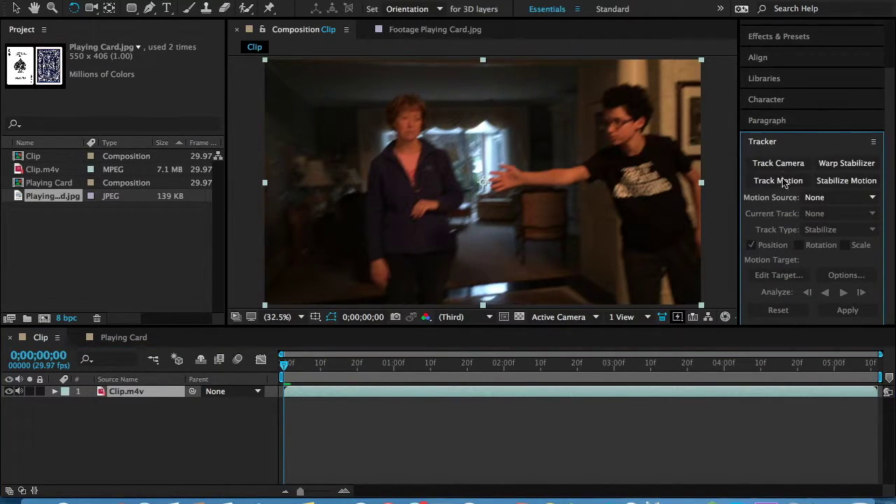
{"action": "left_click", "coordinate": [779, 167]}
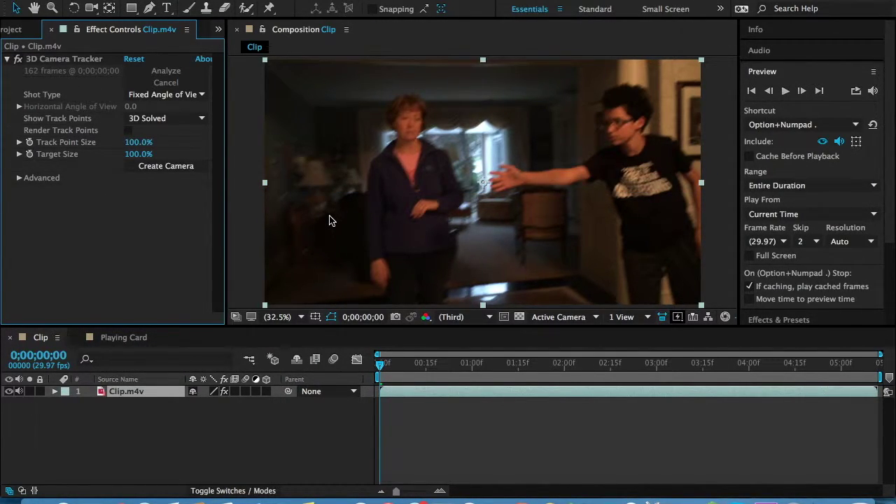
Step: Enable Render Track Points for the 3D Camera Tracker and create a null and camera from the track points between the two people
{"action": "left_click", "coordinate": [130, 131]}
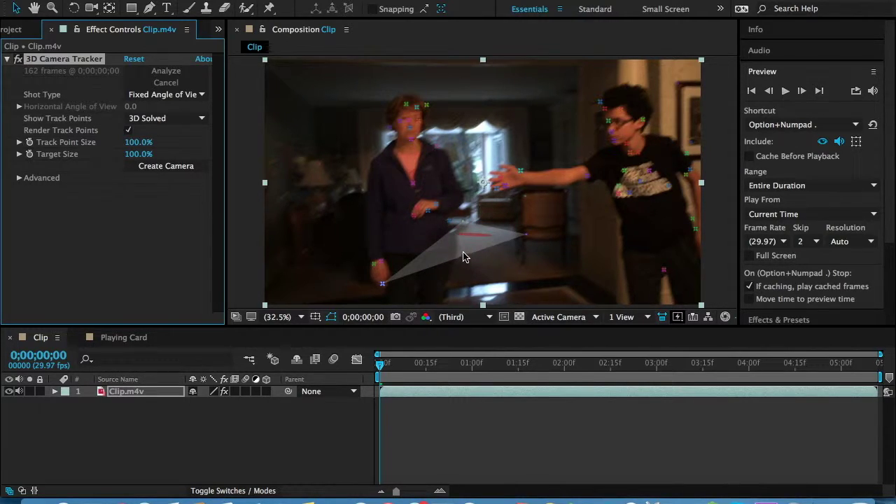
{"action": "left_click", "coordinate": [494, 230]}
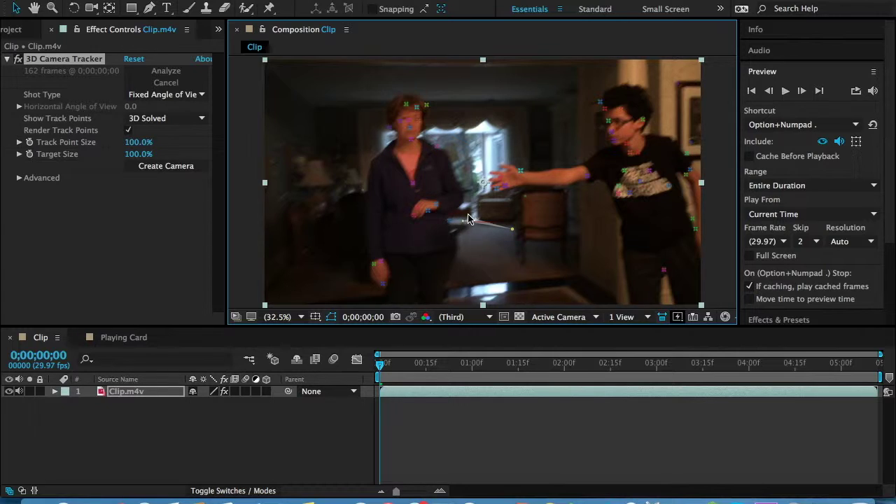
{"action": "right_click", "coordinate": [480, 225]}
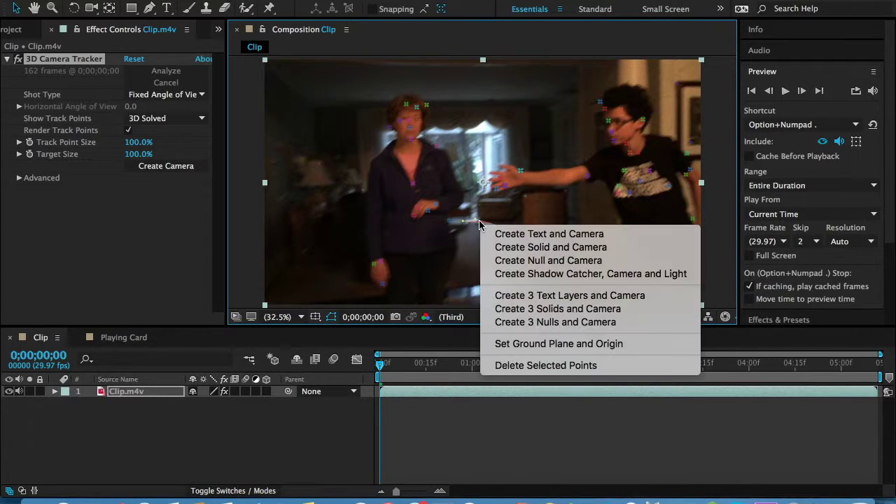
{"action": "left_click", "coordinate": [568, 261]}
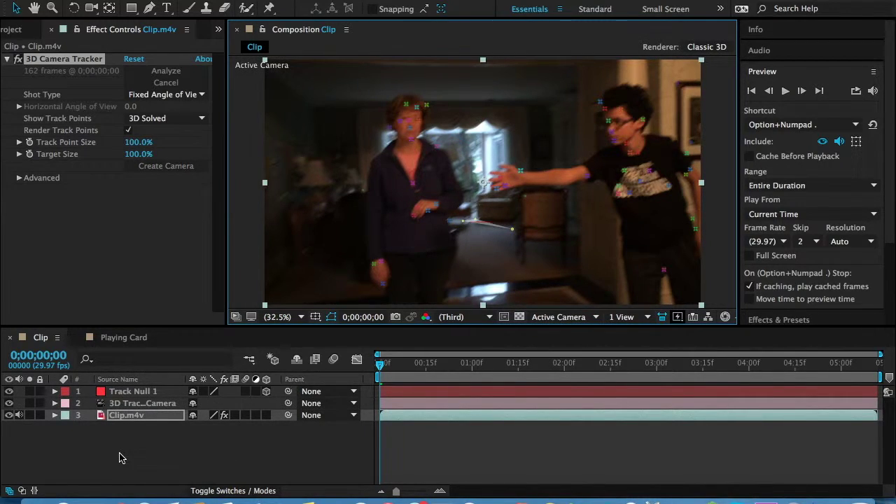
Step: Scrub the Clip composition to 0;00;00;20 to examine the track points on the footage, and deselect Clip.m4v
{"action": "left_click", "coordinate": [132, 418]}
{"action": "left_click_drag", "start_coordinate": [384, 375], "coordinate": [441, 367]}
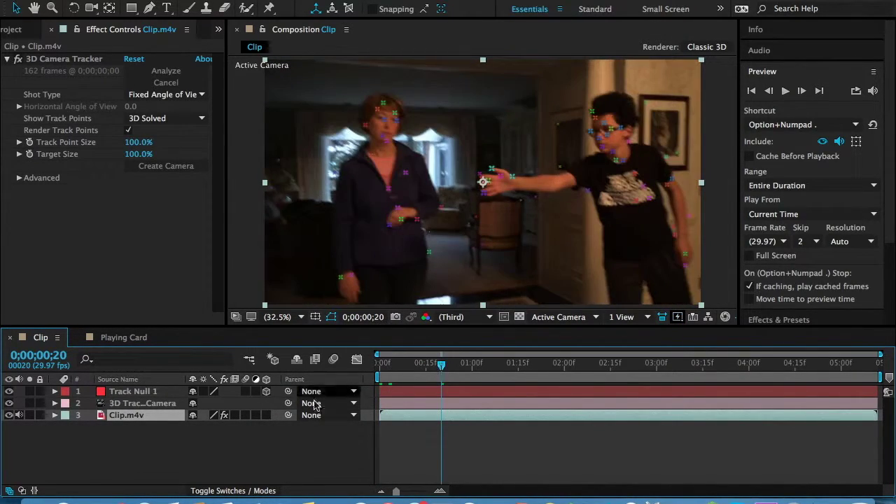
{"action": "left_click", "coordinate": [283, 448]}
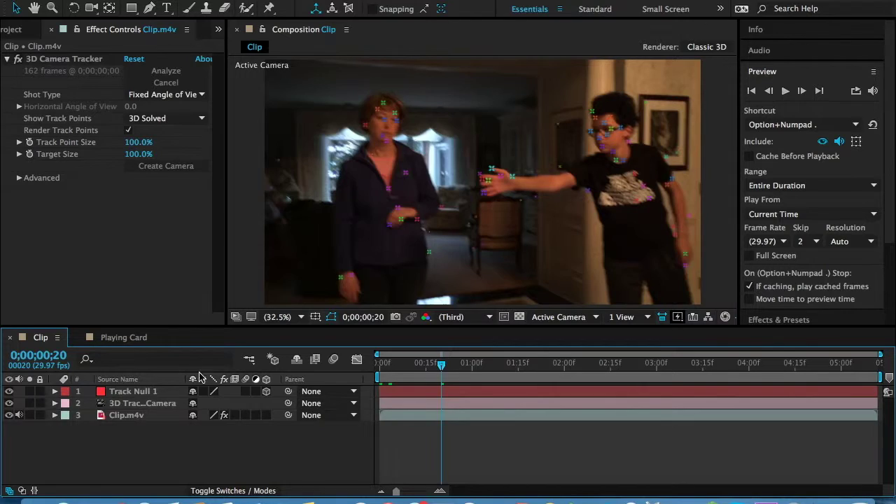
Step: Copy the Card Front and Card Backing layers from the Playing Card composition into the Clip composition, and clear the selection
{"action": "left_click", "coordinate": [123, 339]}
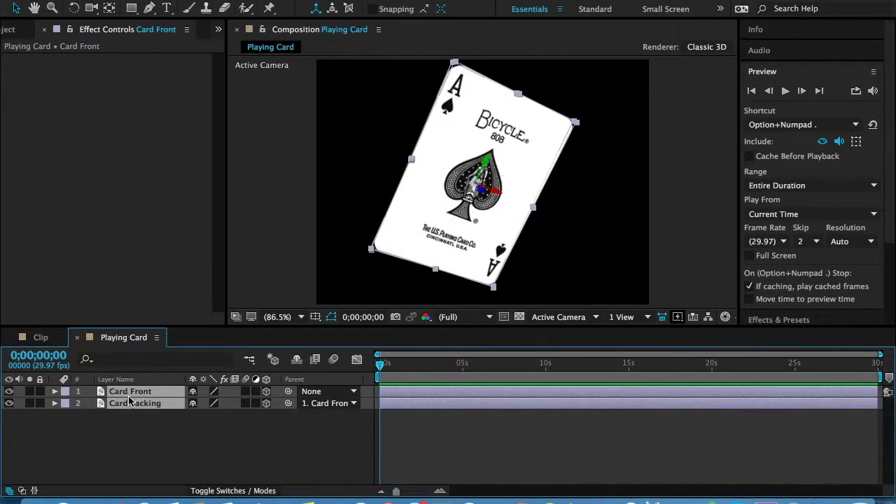
{"action": "left_click", "coordinate": [44, 338]}
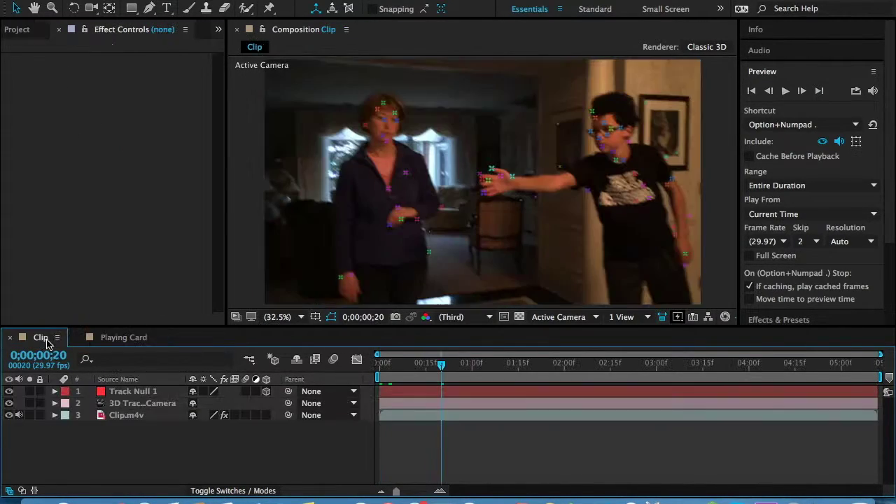
{"action": "key", "text": "super+v"}
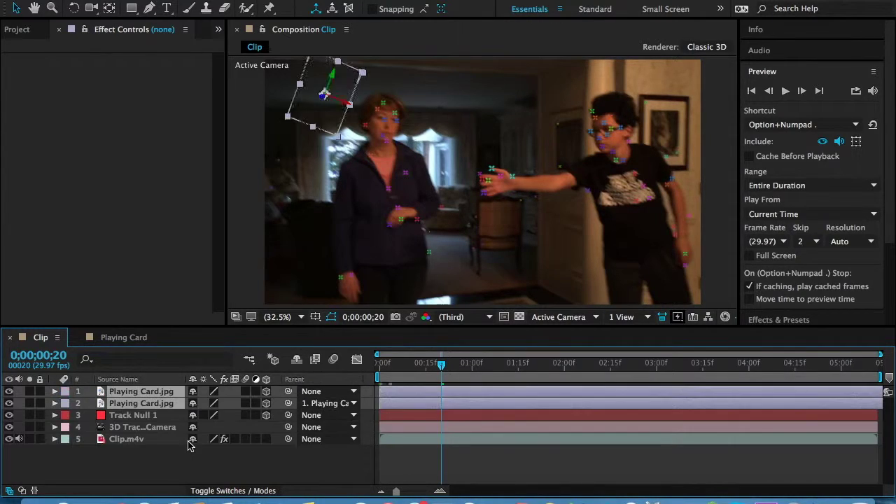
{"action": "left_click", "coordinate": [207, 457]}
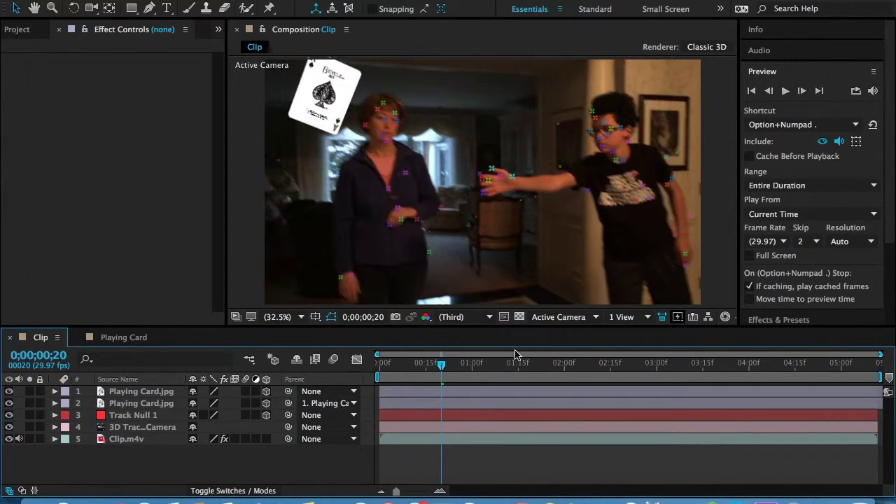
Step: Scrub the Clip composition to 0;00;01;00, return to the start and play a preview to examine how the card follows the camera
{"action": "left_click", "coordinate": [142, 404]}
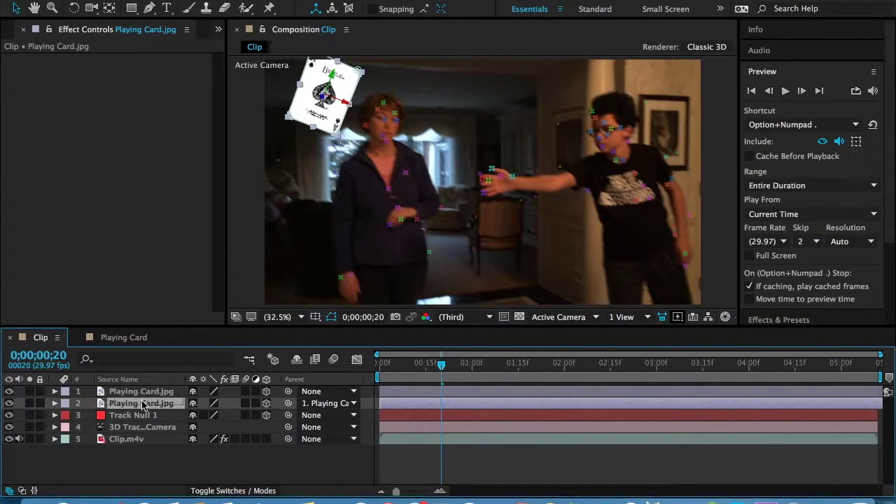
{"action": "left_click", "coordinate": [313, 480]}
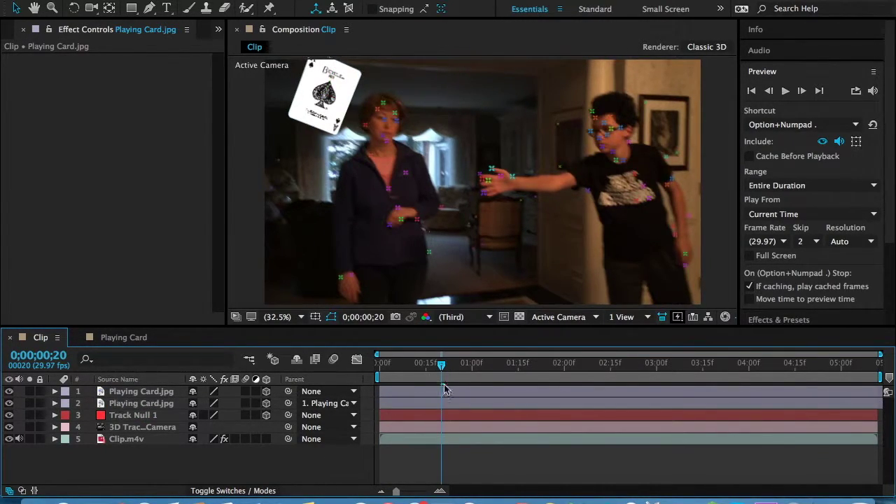
{"action": "left_click_drag", "start_coordinate": [442, 366], "coordinate": [474, 370]}
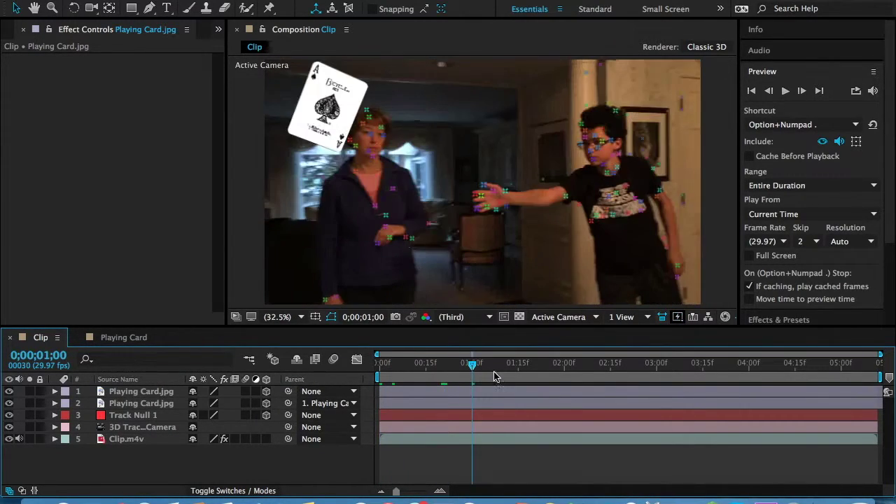
{"action": "left_click_drag", "start_coordinate": [471, 356], "coordinate": [379, 367]}
{"action": "left_click", "coordinate": [783, 90]}
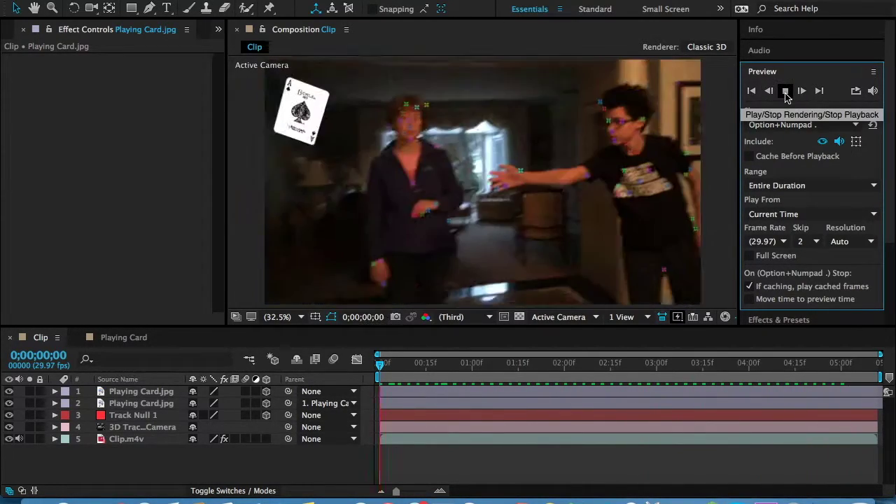
Step: Turn off Render Track Points in the Clip.m4v layer's 3D Camera Tracker effect and return to the start of the timeline
{"action": "left_click", "coordinate": [64, 36]}
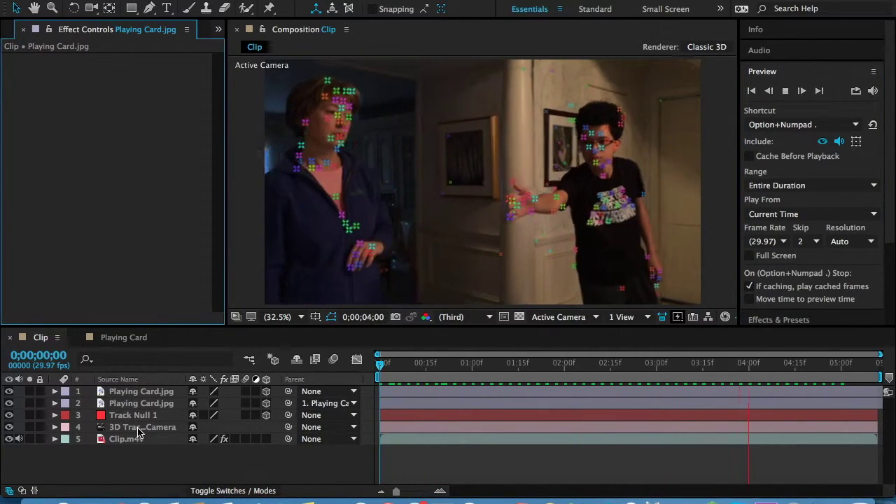
{"action": "left_click", "coordinate": [141, 430]}
{"action": "left_click", "coordinate": [142, 439]}
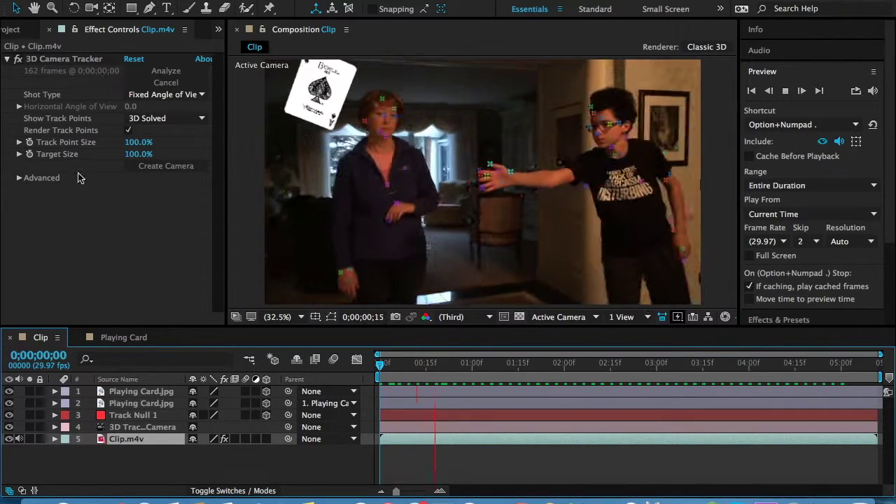
{"action": "left_click", "coordinate": [128, 130]}
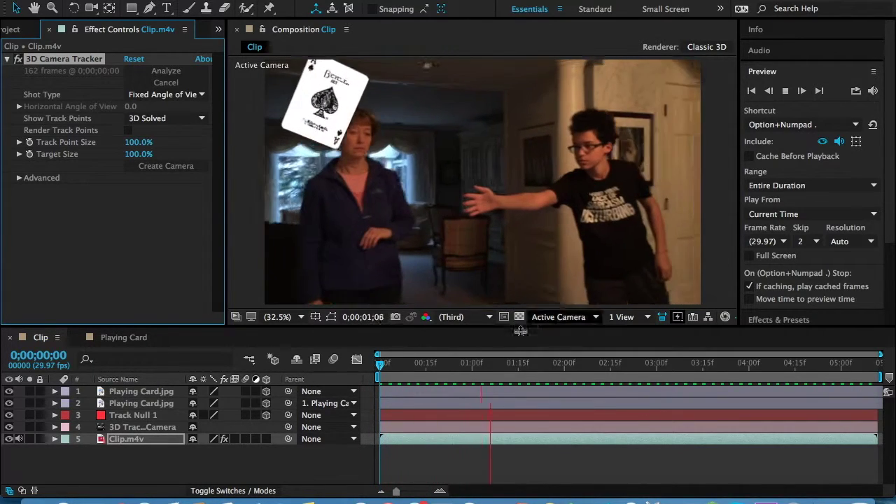
{"action": "left_click_drag", "start_coordinate": [383, 362], "coordinate": [277, 359]}
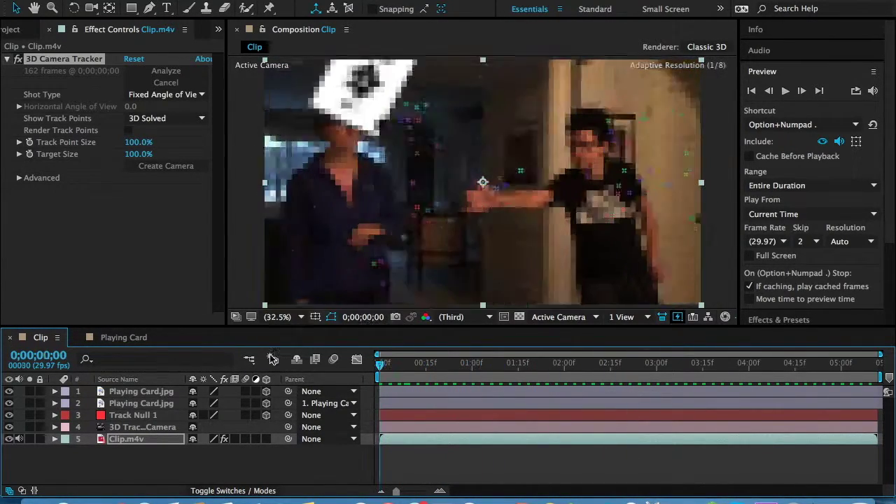
Step: Check which pasted layer is the card front against the Playing Card composition, and move that layer closer to the woman's head
{"action": "left_click", "coordinate": [126, 404]}
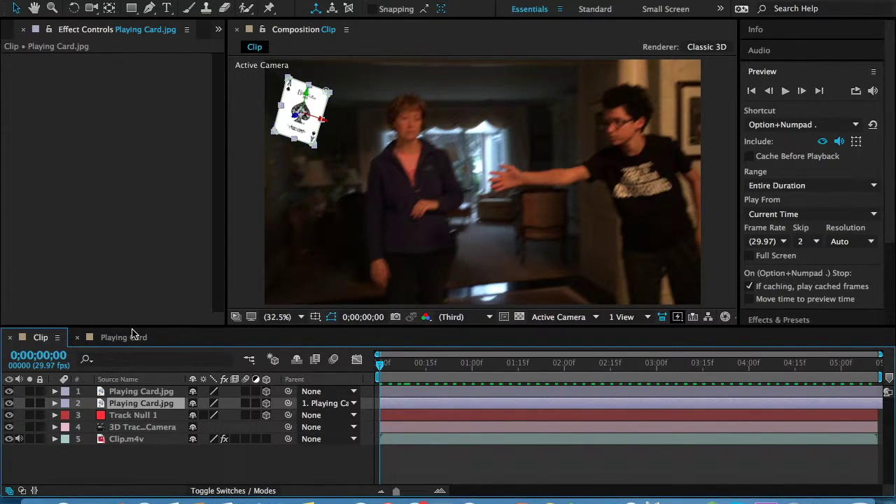
{"action": "left_click", "coordinate": [126, 337]}
{"action": "left_click", "coordinate": [133, 393]}
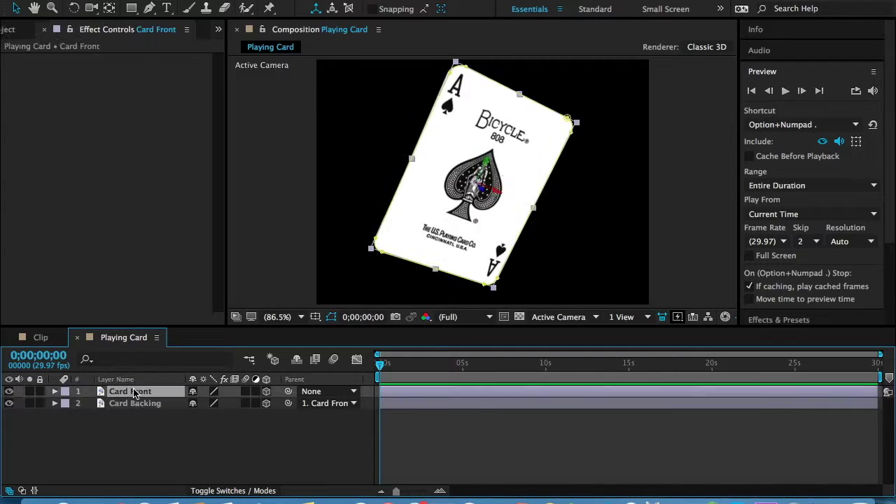
{"action": "left_click", "coordinate": [54, 339]}
{"action": "left_click", "coordinate": [130, 393]}
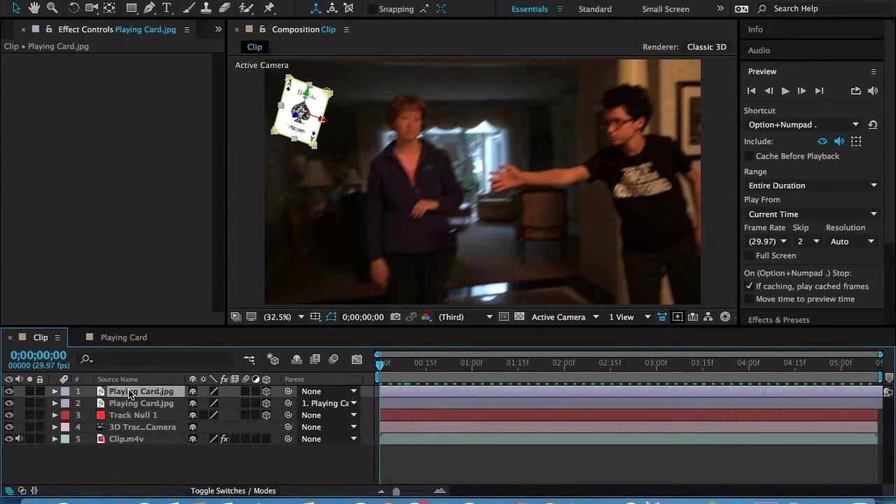
{"action": "left_click_drag", "start_coordinate": [298, 117], "coordinate": [467, 75]}
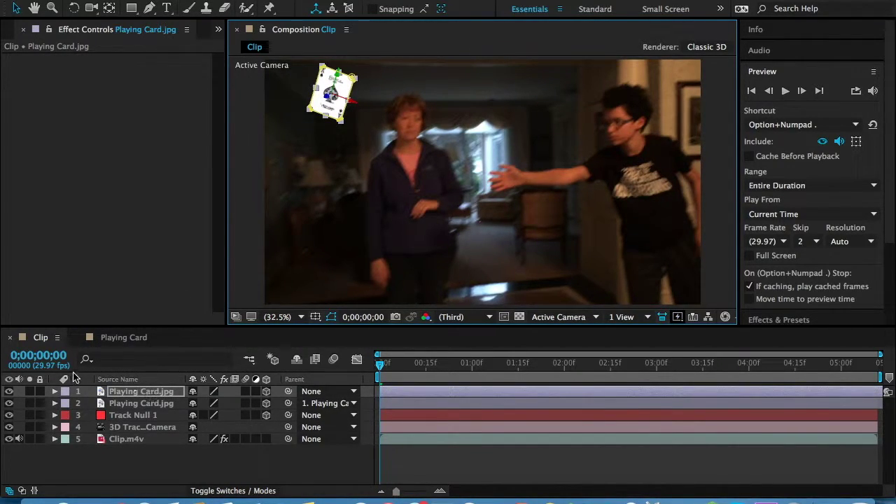
Step: Switch the Clip composition's layer list from source names to layer names and leave the name editing without changes
{"action": "right_click", "coordinate": [81, 397]}
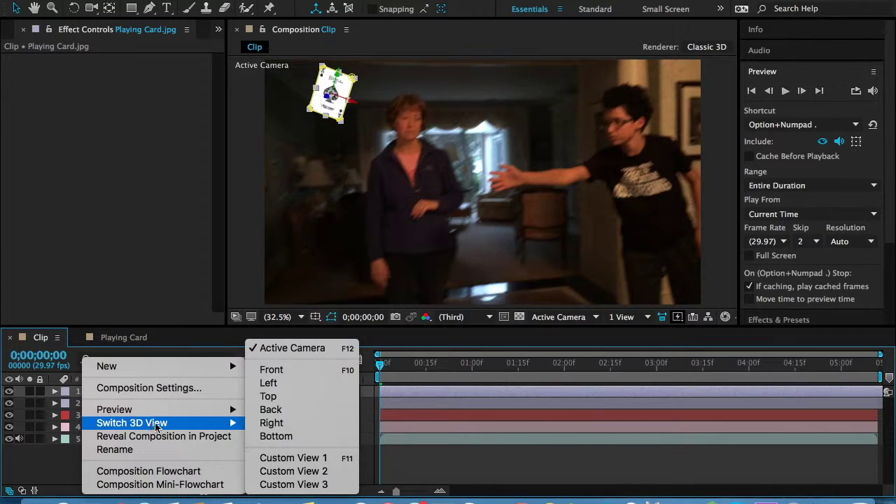
{"action": "left_click", "coordinate": [170, 450]}
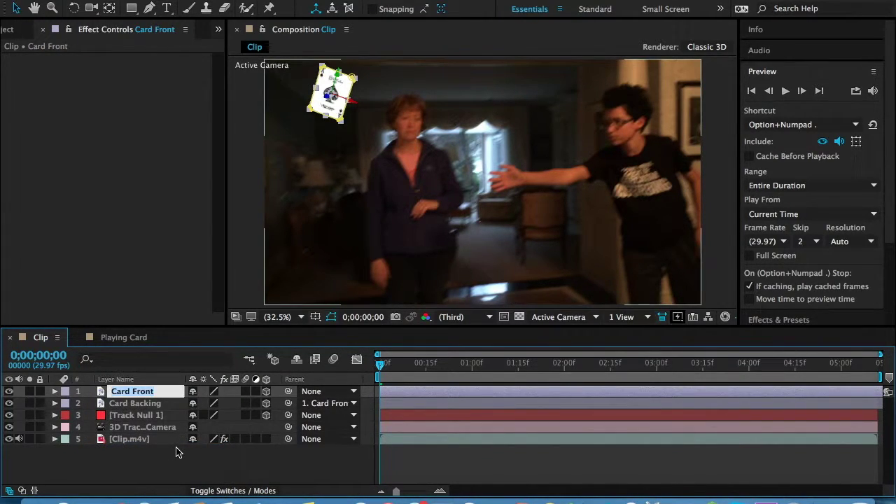
{"action": "left_click", "coordinate": [153, 453]}
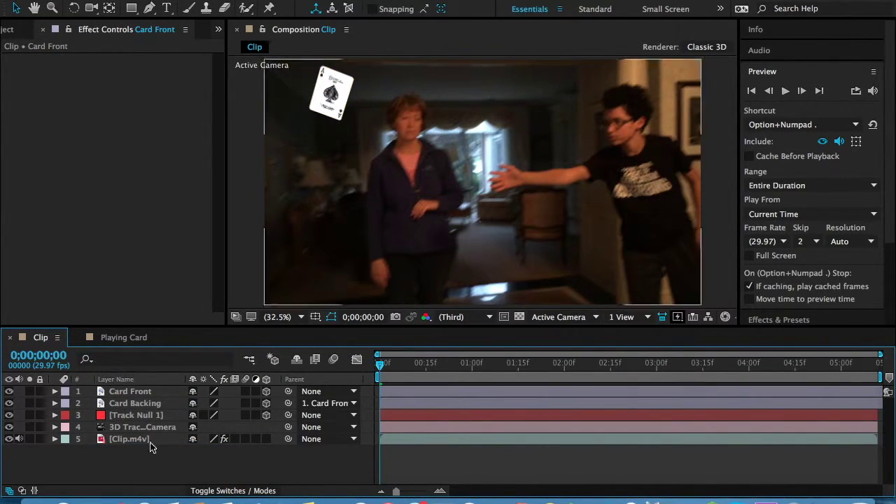
Step: Move the Card Front layer from beside the woman's head to the space between her and the boy's outstretched hand
{"action": "left_click", "coordinate": [135, 394]}
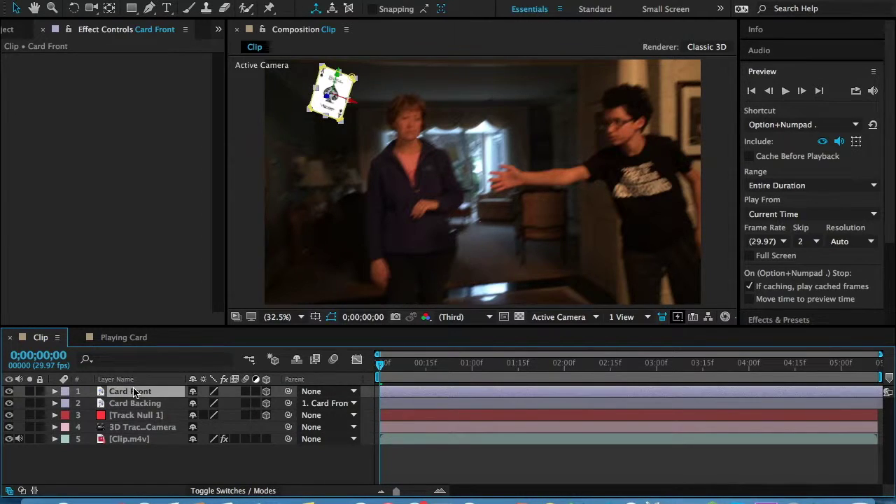
{"action": "left_click_drag", "start_coordinate": [354, 103], "coordinate": [520, 167]}
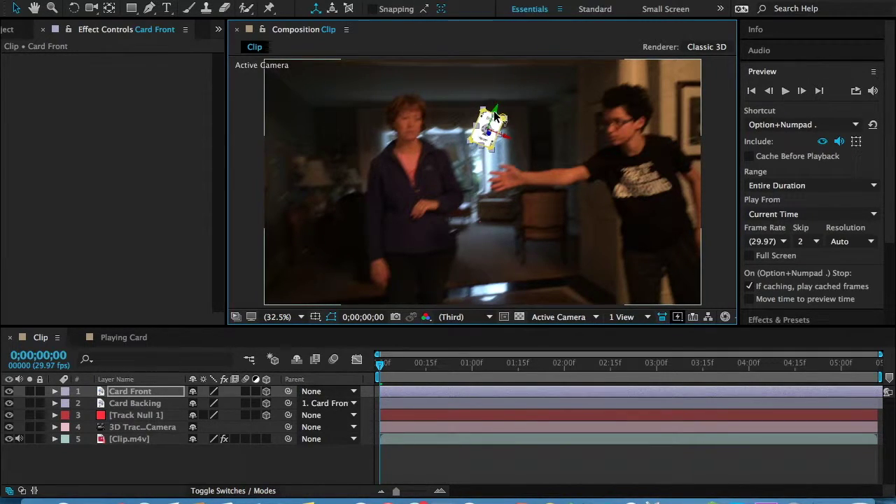
{"action": "left_click_drag", "start_coordinate": [495, 117], "coordinate": [444, 176]}
Step: At 0;00;04;17, try shifting the Card Backing layer along its depth axis, undo the shift and clear the selection
{"action": "left_click_drag", "start_coordinate": [376, 373], "coordinate": [803, 423]}
{"action": "left_click", "coordinate": [294, 473]}
{"action": "left_click", "coordinate": [568, 233]}
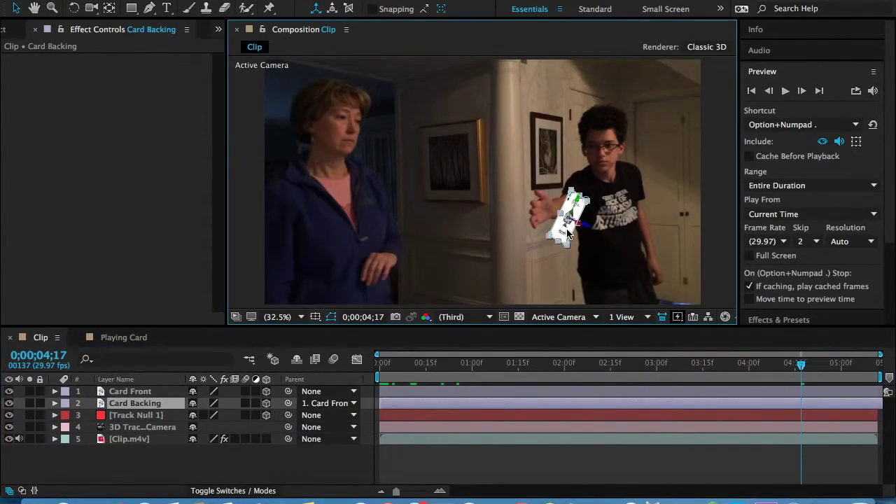
{"action": "left_click_drag", "start_coordinate": [587, 225], "coordinate": [590, 218]}
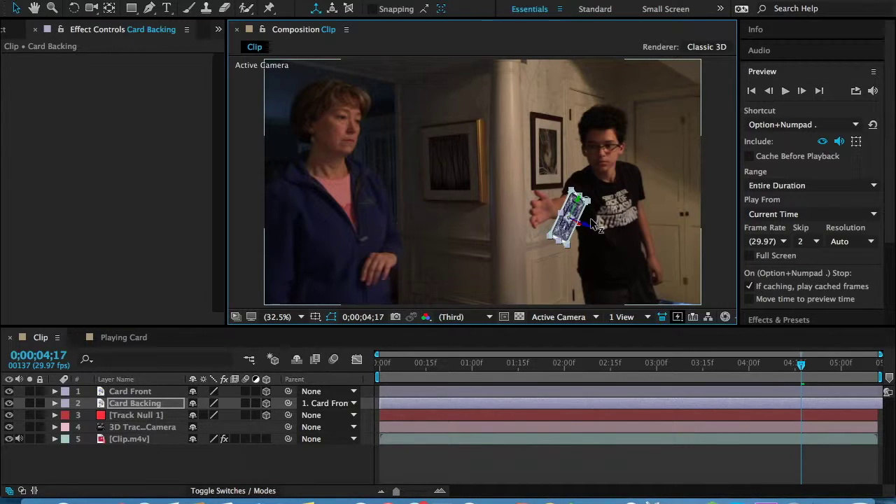
{"action": "left_click", "coordinate": [590, 218]}
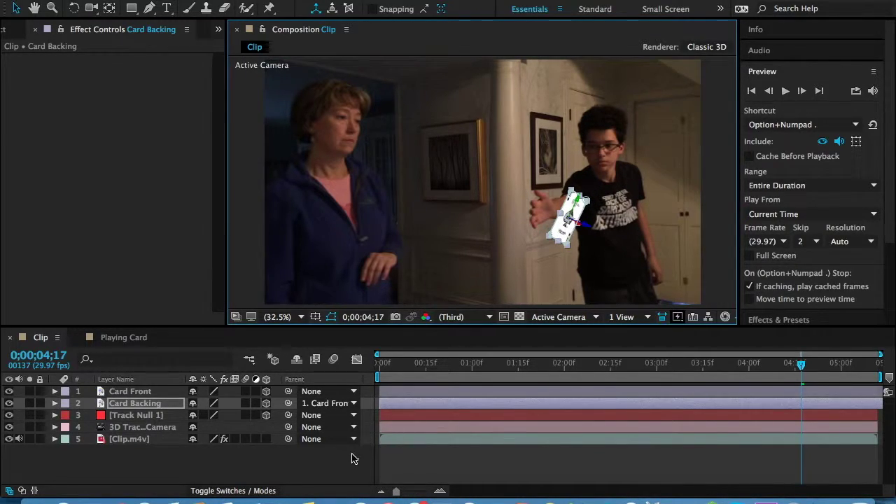
{"action": "left_click", "coordinate": [371, 458]}
Step: Scrub to 0;00;02;15 and select Card Front and Card Backing in turn to examine which layer controls the card
{"action": "mouse_move", "coordinate": [802, 371]}
{"action": "left_mouse_down"}
{"action": "mouse_move", "coordinate": [576, 366]}
{"action": "mouse_move", "coordinate": [792, 364]}
{"action": "left_mouse_up"}
{"action": "left_click_drag", "start_coordinate": [878, 356], "coordinate": [609, 354]}
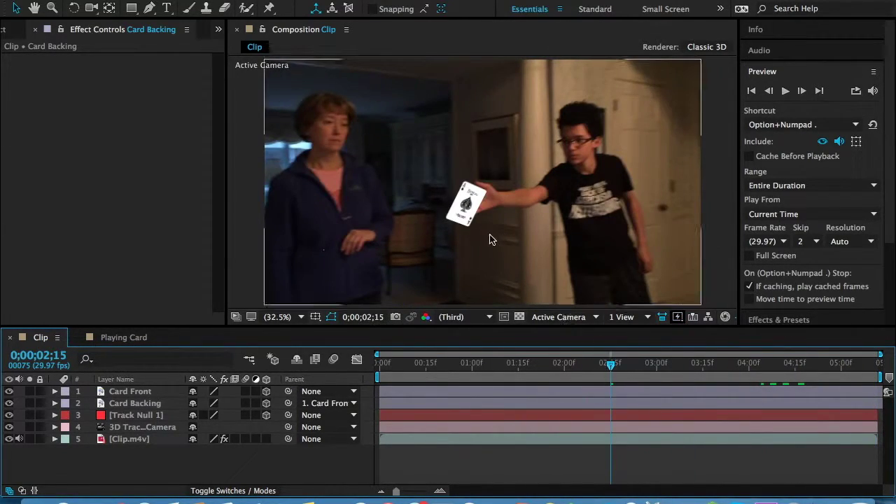
{"action": "left_click", "coordinate": [466, 209]}
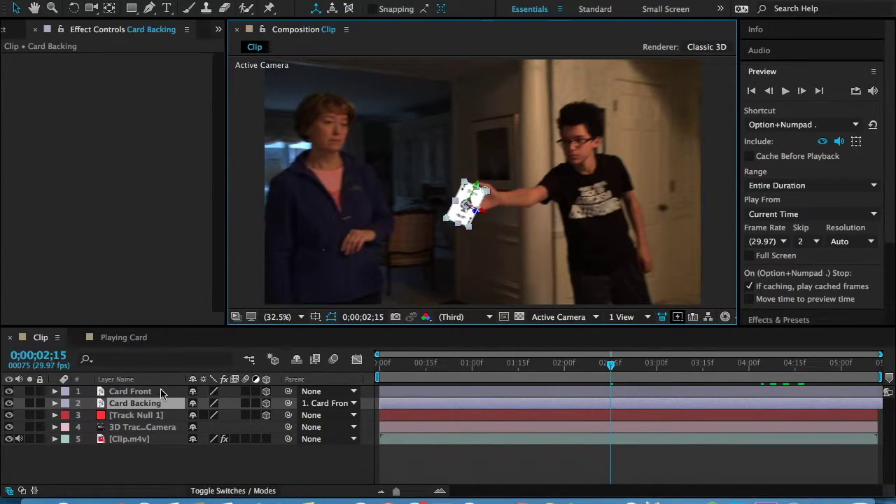
{"action": "left_click", "coordinate": [160, 394]}
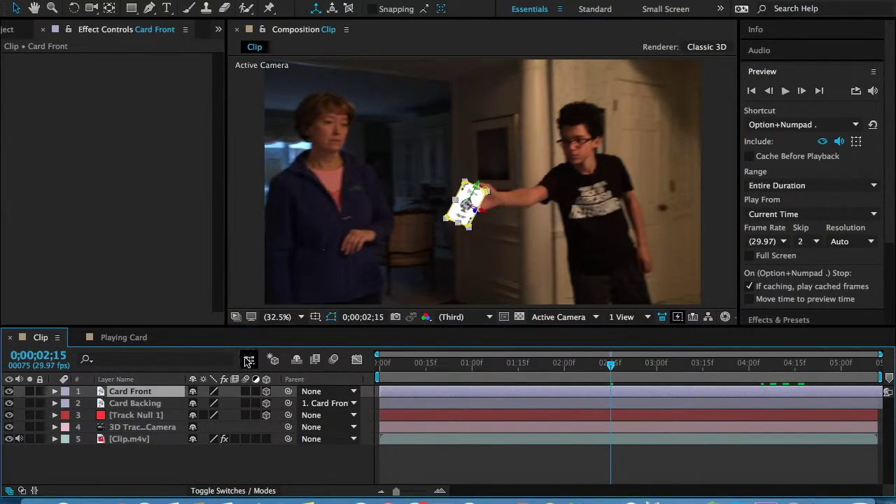
{"action": "left_click", "coordinate": [142, 405]}
{"action": "left_click", "coordinate": [147, 394]}
{"action": "left_click", "coordinate": [149, 405]}
{"action": "left_click", "coordinate": [148, 395]}
Step: Reposition Card Front between the woman and the boy's hand, tilt it in 3D, scrub to check it and return to the start
{"action": "left_click_drag", "start_coordinate": [487, 217], "coordinate": [327, 91]}
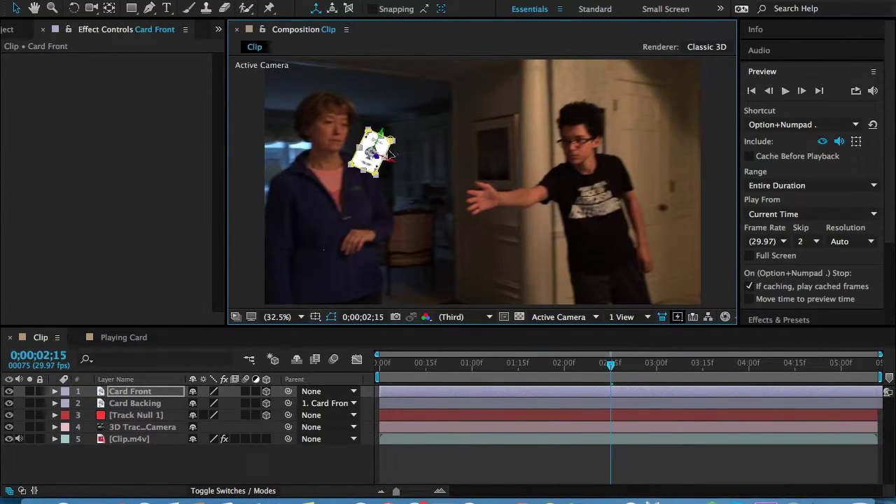
{"action": "left_click_drag", "start_coordinate": [393, 164], "coordinate": [462, 160]}
{"action": "key", "text": "w"}
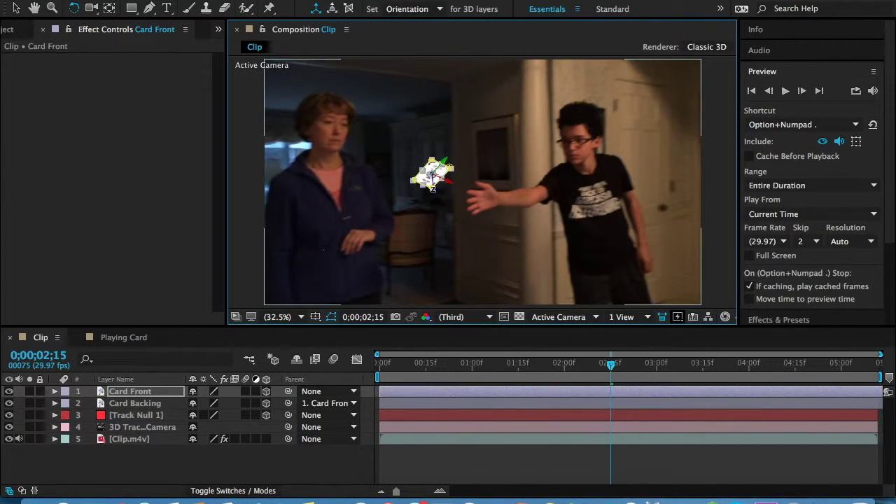
{"action": "left_click_drag", "start_coordinate": [392, 362], "coordinate": [819, 364]}
{"action": "key", "text": "Home"}
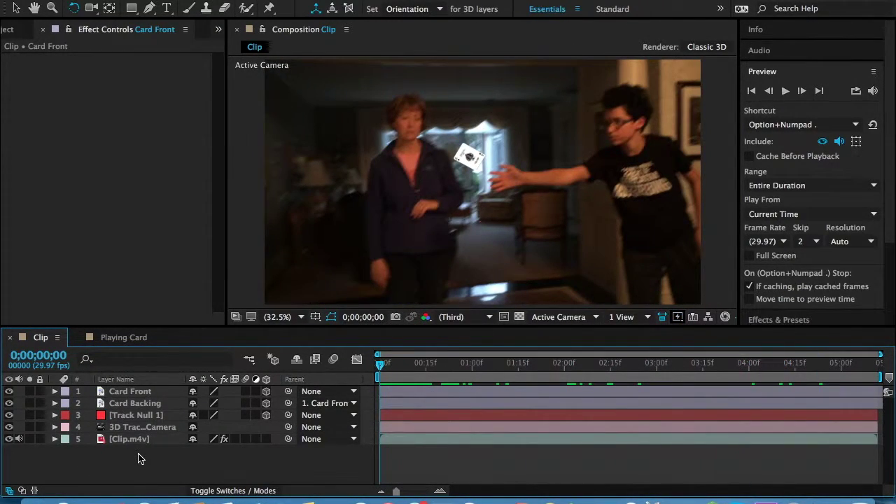
Step: Duplicate the Card Front and Card Backing layers in the Clip composition and rotate the Card Front 2 copy
{"action": "key", "text": "super+d"}
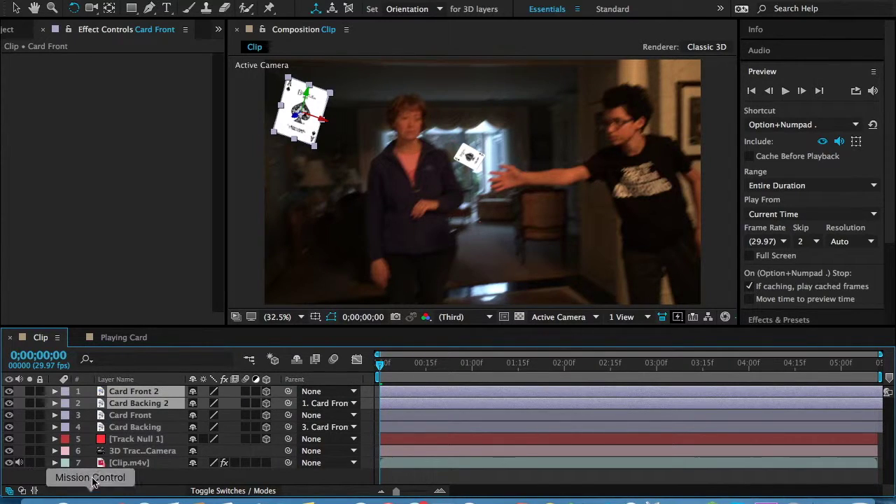
{"action": "left_click", "coordinate": [121, 476]}
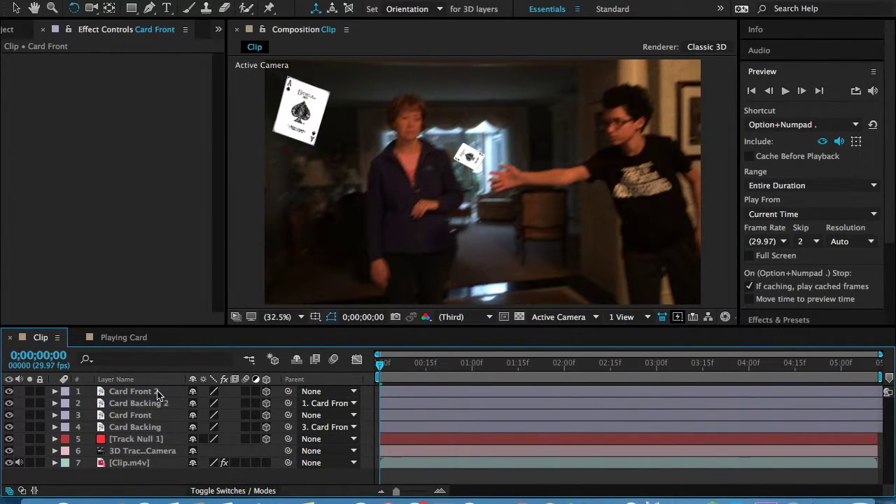
{"action": "left_click", "coordinate": [157, 394]}
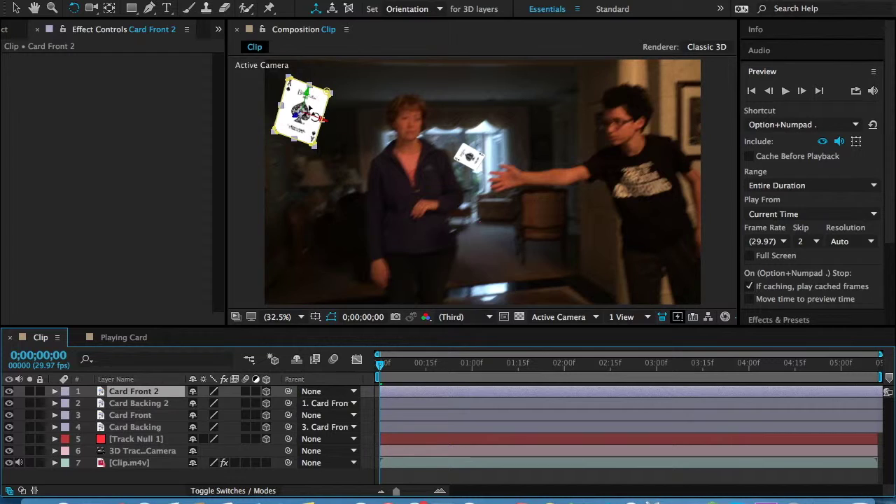
{"action": "left_click_drag", "start_coordinate": [297, 114], "coordinate": [281, 114]}
Step: Move Card Front 2 between the woman and the first card, rotate it to show its backing, and check it at 0;00;03;05
{"action": "left_click", "coordinate": [16, 10]}
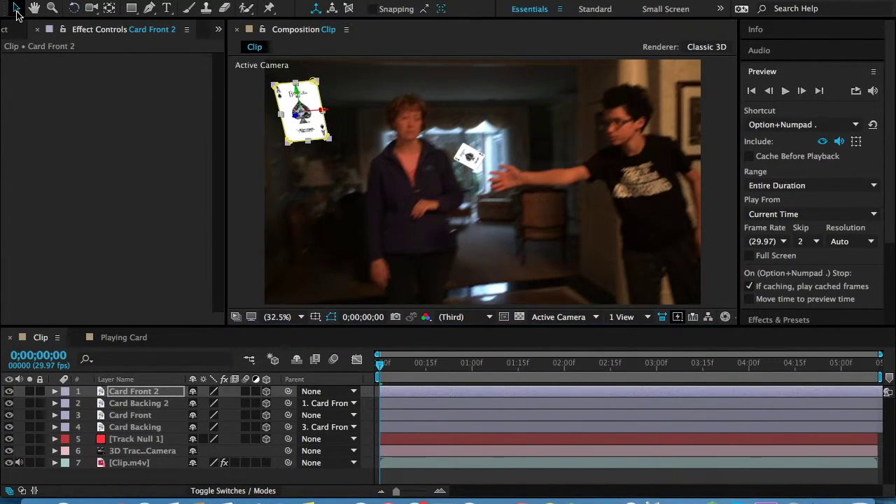
{"action": "left_click_drag", "start_coordinate": [298, 118], "coordinate": [462, 155]}
{"action": "key", "text": "w"}
{"action": "left_click", "coordinate": [591, 427]}
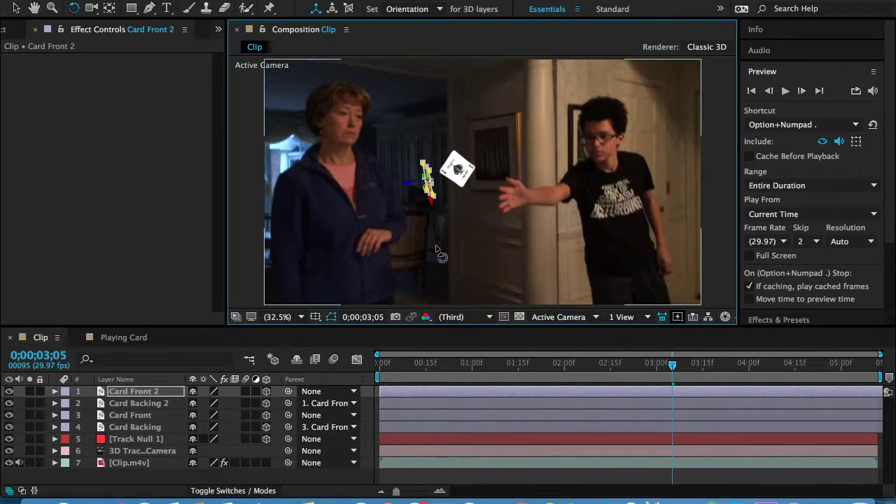
{"action": "left_click", "coordinate": [195, 236]}
{"action": "left_click_drag", "start_coordinate": [681, 379], "coordinate": [380, 364]}
{"action": "left_click", "coordinate": [464, 290]}
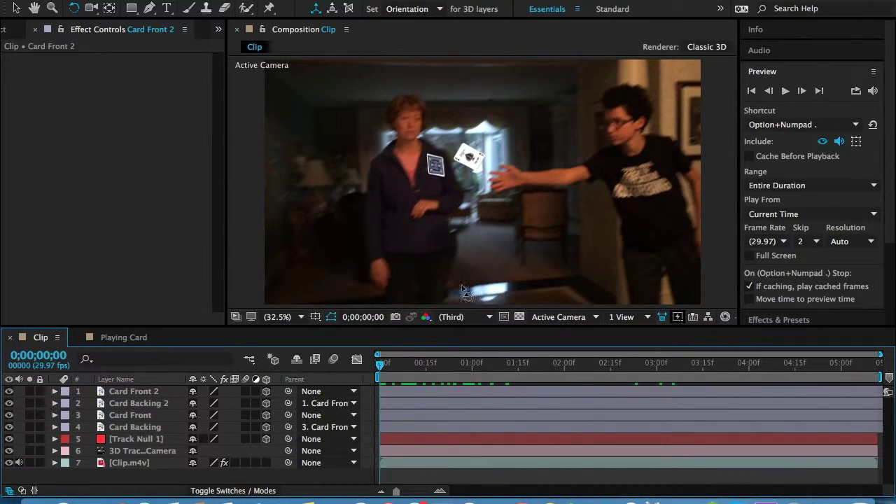
Step: Play a preview of the Clip composition from the start and set the preview's frame skip to 0
{"action": "left_click", "coordinate": [787, 94]}
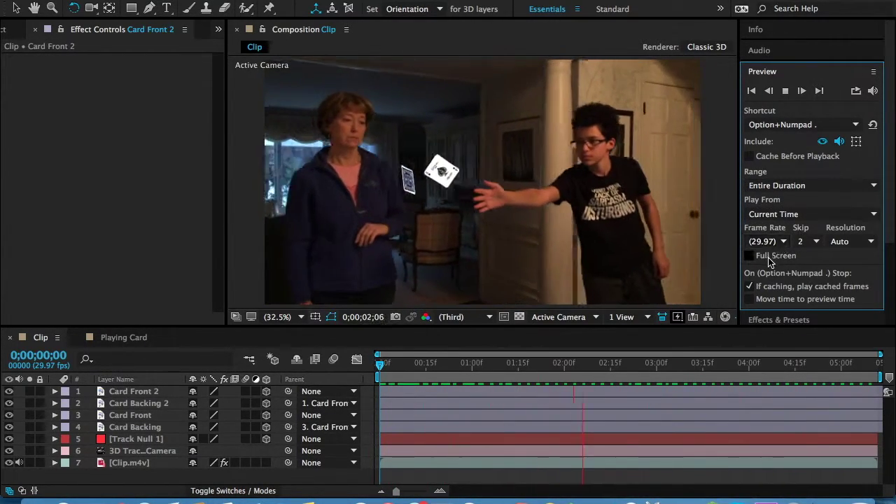
{"action": "left_click", "coordinate": [815, 242]}
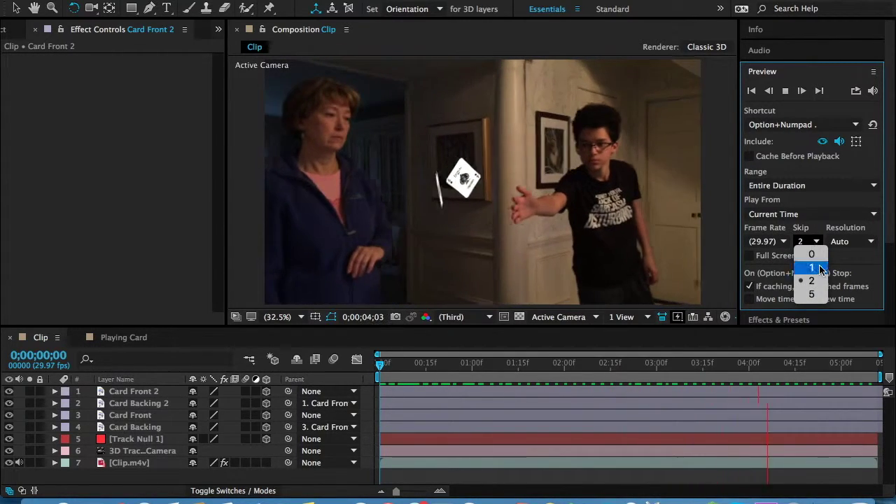
{"action": "left_click", "coordinate": [816, 272]}
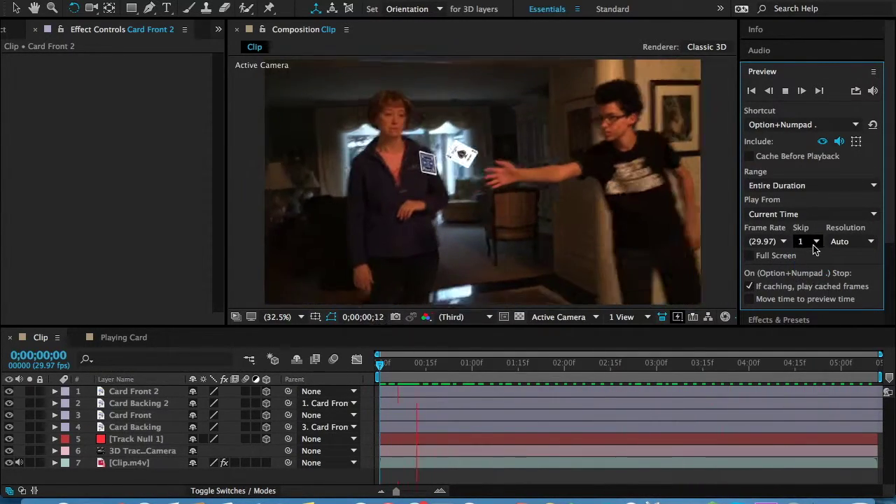
{"action": "left_click", "coordinate": [814, 245]}
{"action": "left_click", "coordinate": [808, 261]}
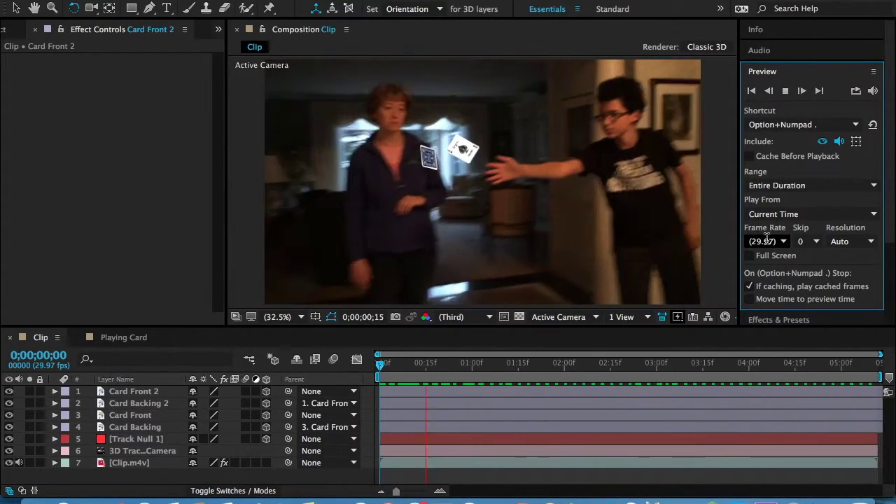
Step: Try a preview frame rate of 60 and set it back to 29.97
{"action": "left_click", "coordinate": [784, 242]}
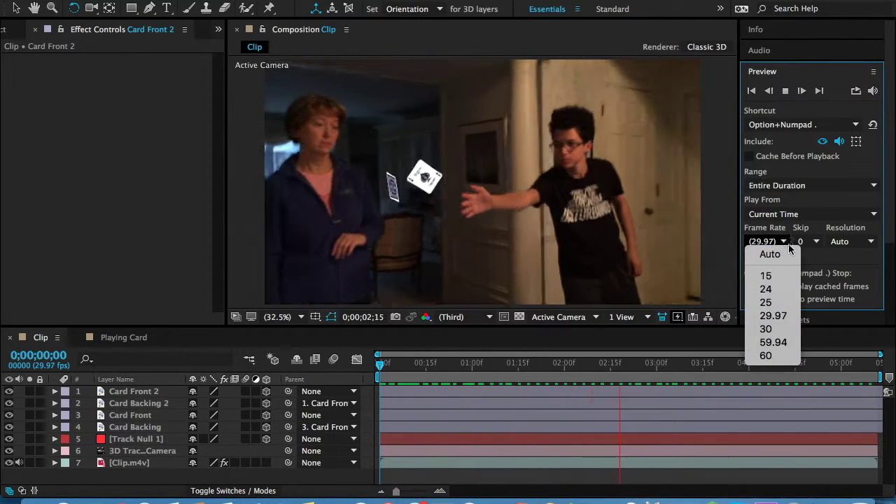
{"action": "left_click", "coordinate": [784, 357]}
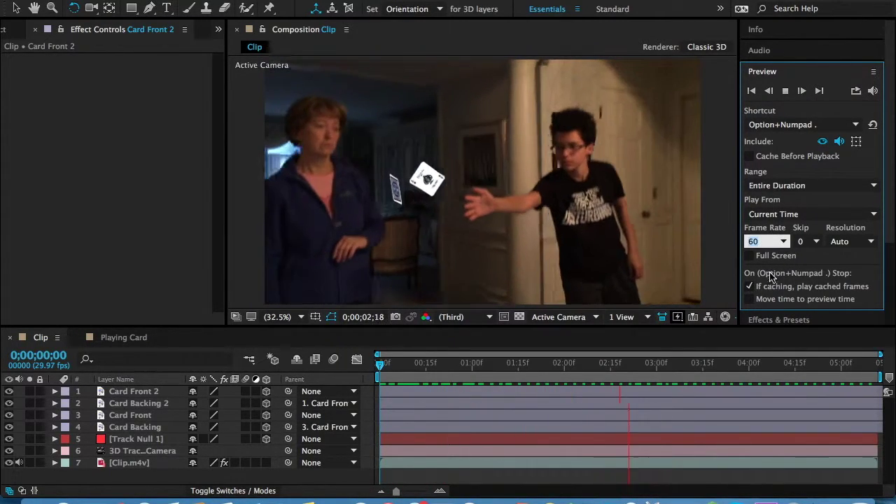
{"action": "left_click", "coordinate": [777, 242]}
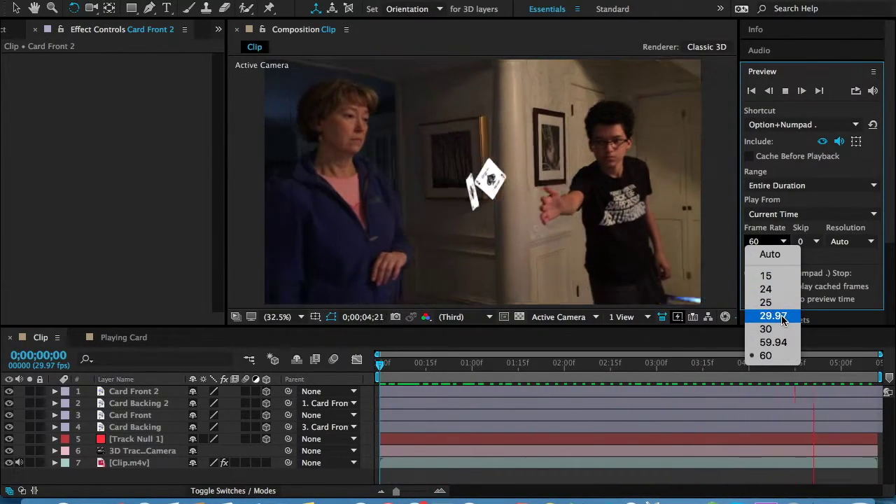
{"action": "left_click", "coordinate": [775, 316]}
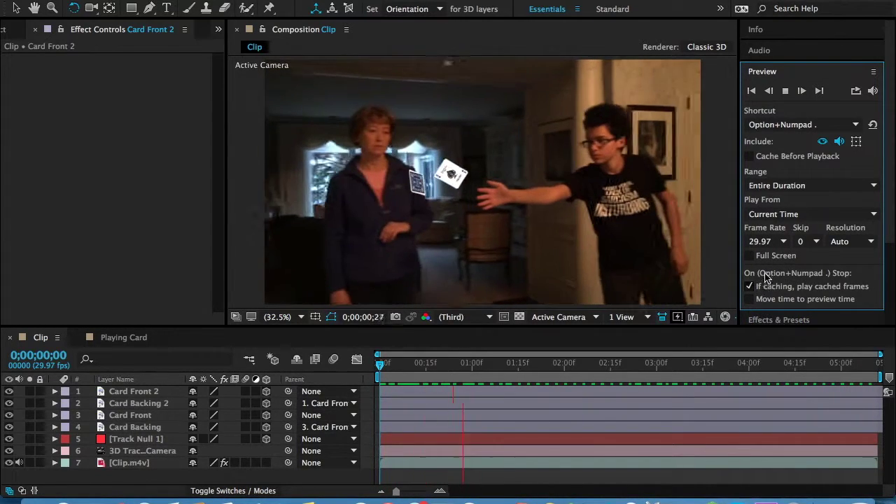